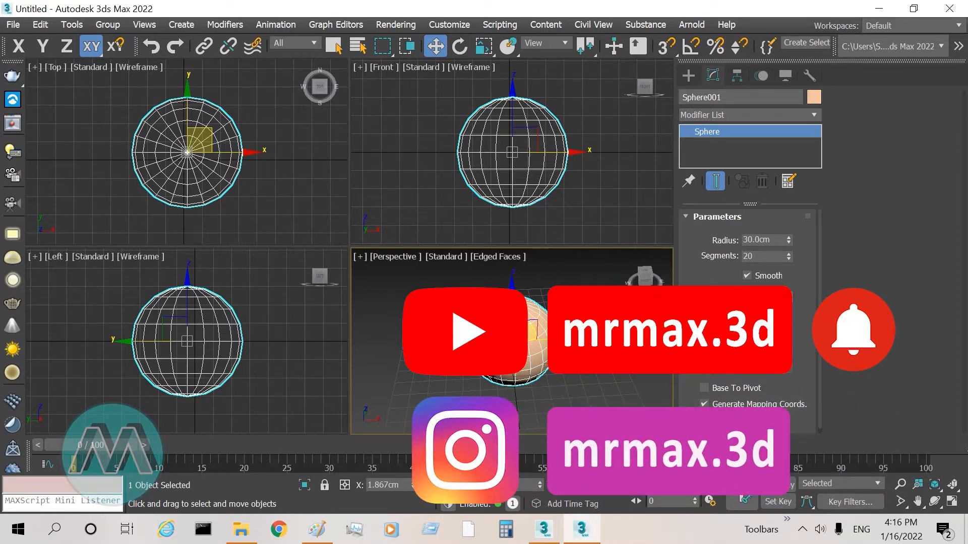
- Compare the sphere scenes open in the 3ds Max 2021 and 3ds Max 2022 windows
{"action": "left_click", "coordinate": [544, 530]}
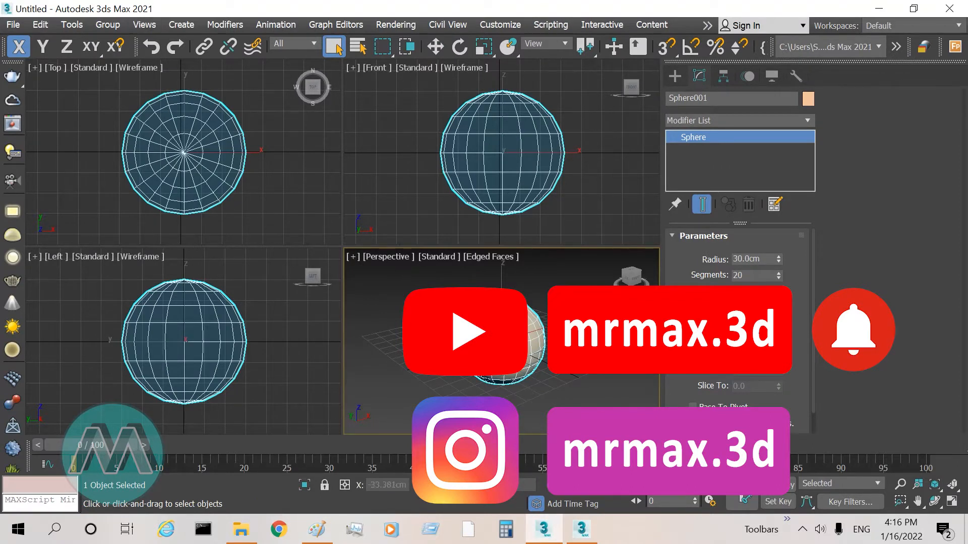
{"action": "left_click", "coordinate": [585, 530]}
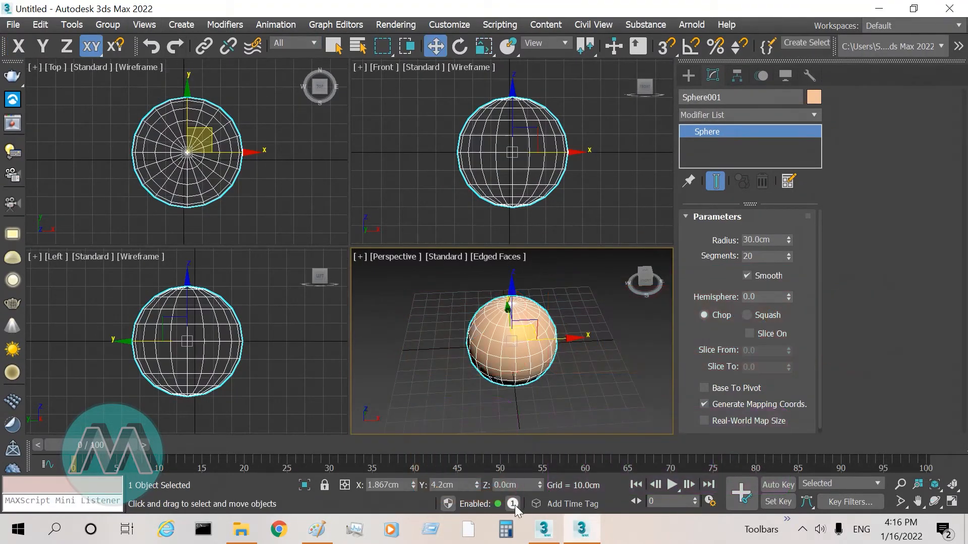
{"action": "left_click", "coordinate": [544, 530]}
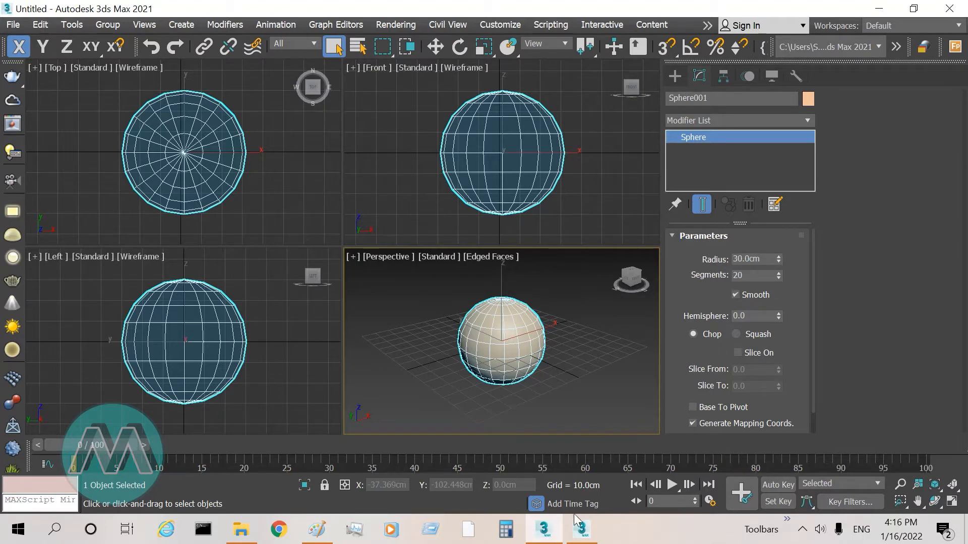
{"action": "left_click", "coordinate": [581, 528]}
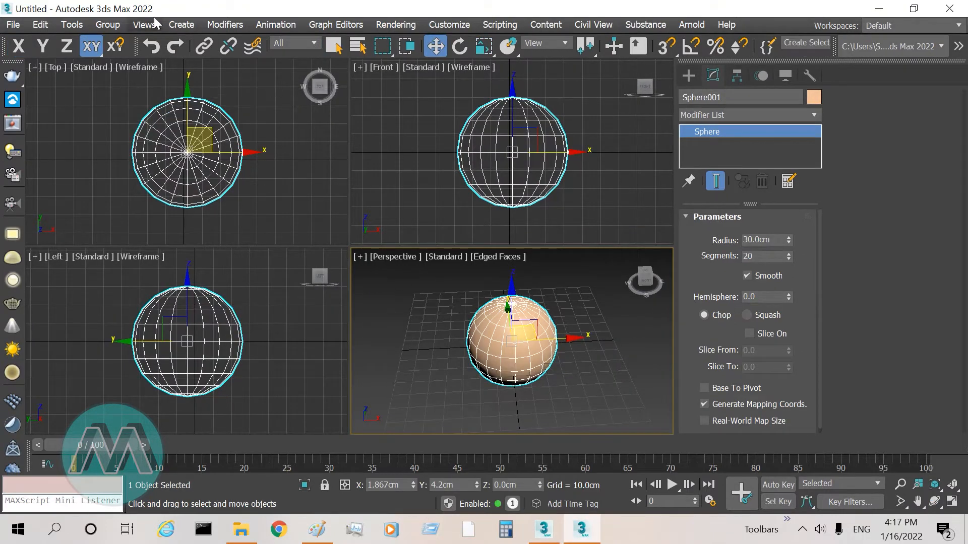
- Switch to 3ds Max 2021, maximize the perspective viewport and convert the sphere to an Editable Poly
{"action": "left_click", "coordinate": [541, 526]}
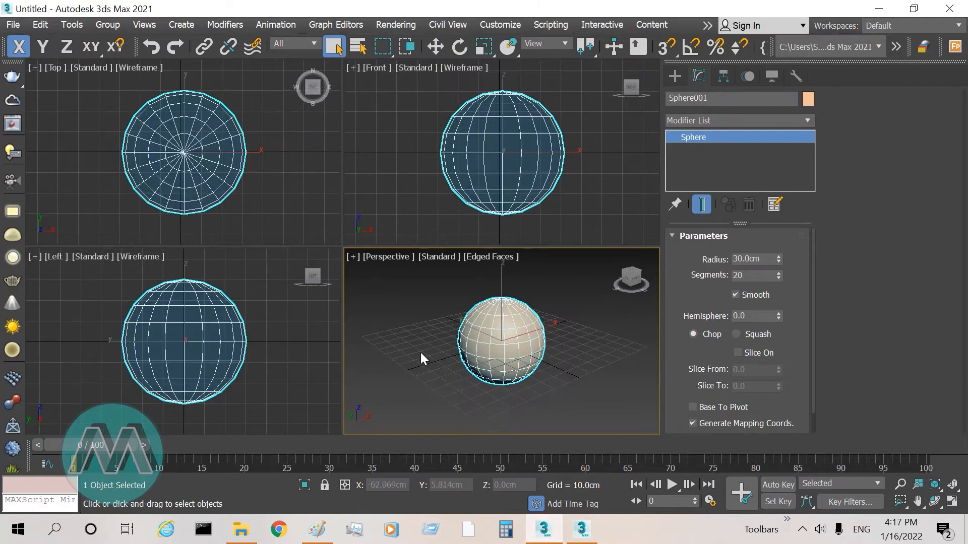
{"action": "key", "text": "alt+w"}
{"action": "right_click", "coordinate": [325, 270]}
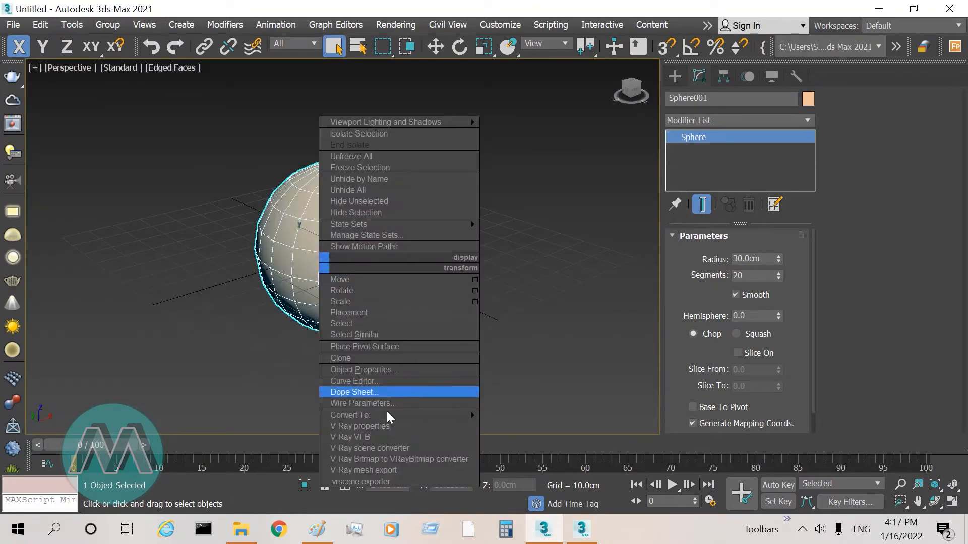
{"action": "mouse_move", "coordinate": [386, 414]}
{"action": "left_click", "coordinate": [529, 426]}
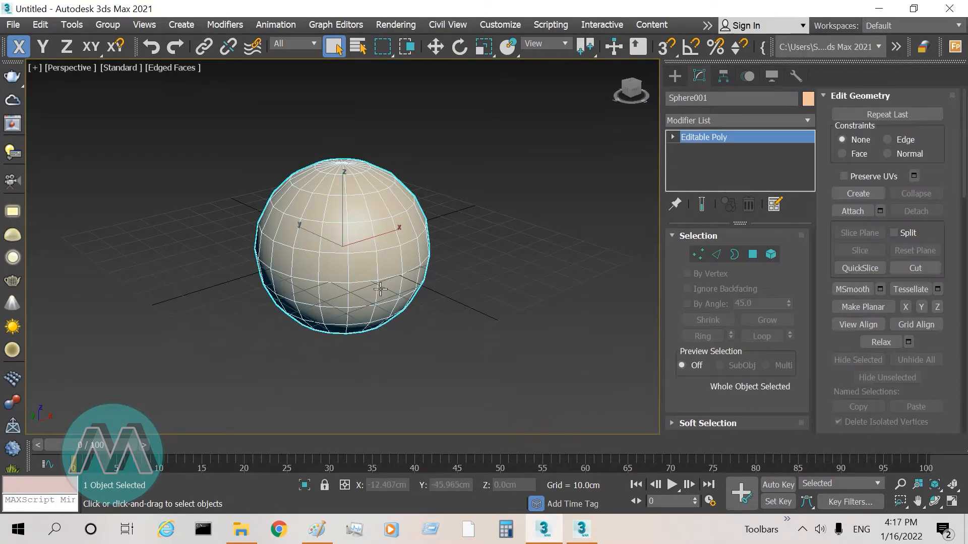
- Enter polygon sub-object mode and select a block of six adjacent polygons, two wide and three high, on the sphere's side
{"action": "scroll", "coordinate": [467, 295], "scroll_direction": "up", "scroll_amount": 2}
{"action": "scroll", "coordinate": [637, 325], "scroll_direction": "down", "scroll_amount": 4}
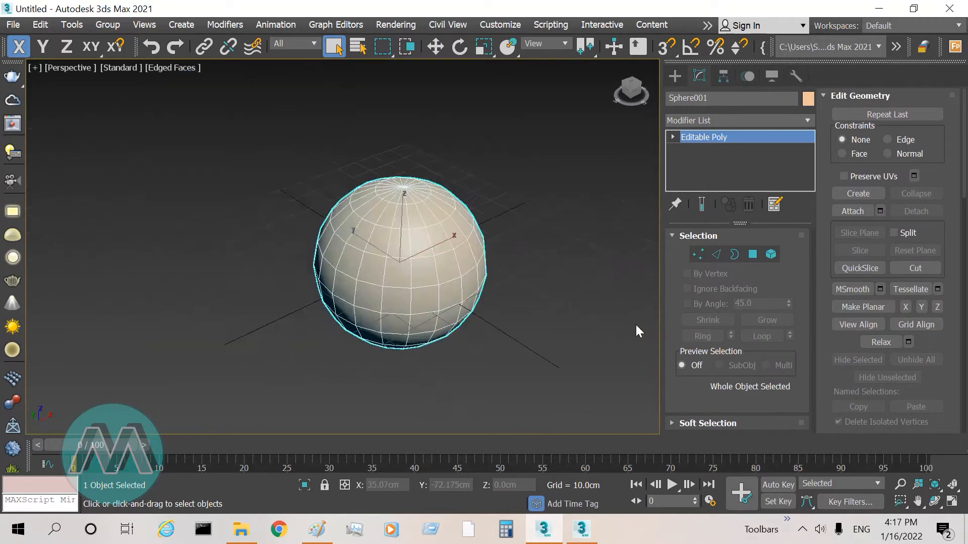
{"action": "scroll", "coordinate": [545, 322], "scroll_direction": "up", "scroll_amount": 3}
{"action": "middle_click_drag", "start_coordinate": [503, 308], "coordinate": [439, 290]}
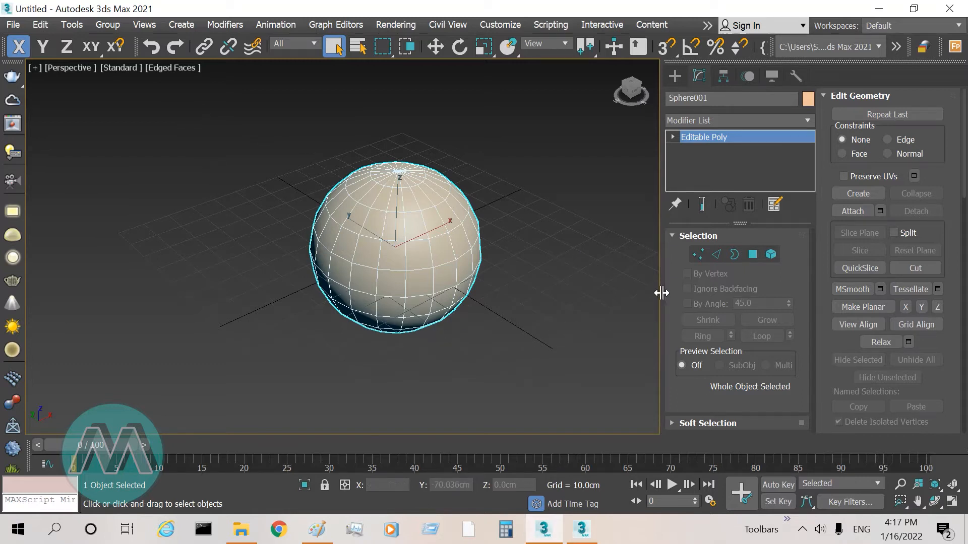
{"action": "left_click", "coordinate": [752, 254]}
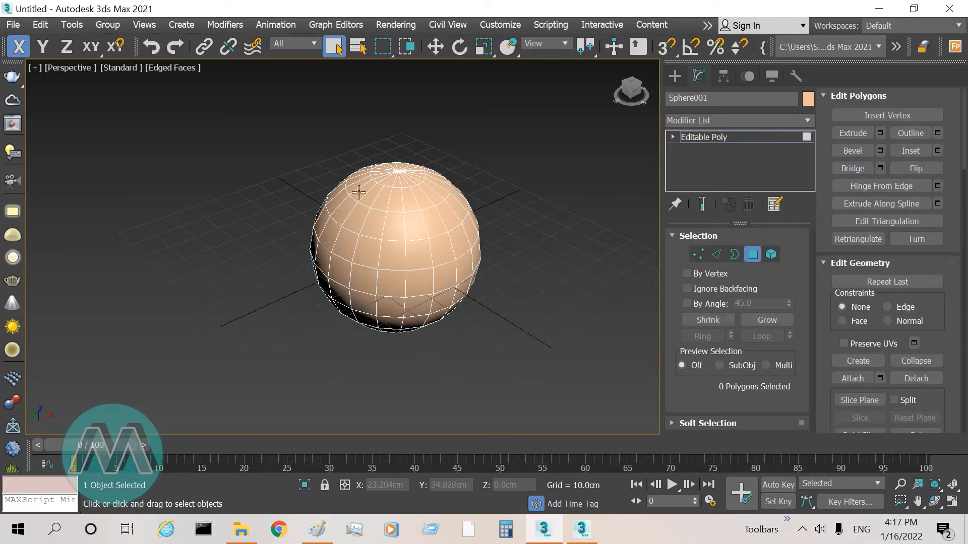
{"action": "left_click", "coordinate": [353, 225]}
{"action": "left_click", "coordinate": [371, 252], "text": "ctrl"}
{"action": "left_click", "coordinate": [373, 219], "text": "ctrl"}
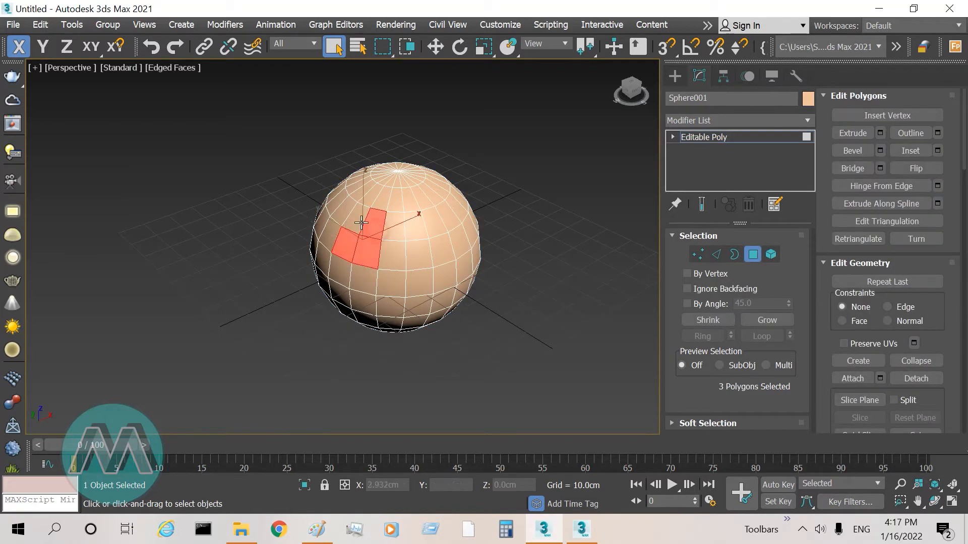
{"action": "left_click", "coordinate": [346, 254], "text": "ctrl"}
{"action": "left_click", "coordinate": [340, 273], "text": "ctrl"}
{"action": "left_click", "coordinate": [363, 279], "text": "ctrl"}
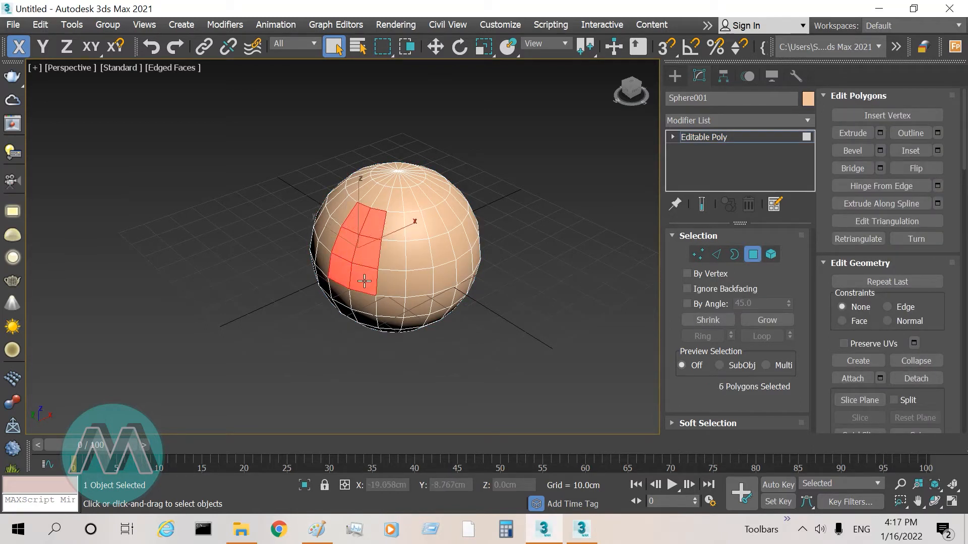
- Clone the six selected polygons as an element about 40 cm away along negative X, and clear the selection
{"action": "key", "text": "w"}
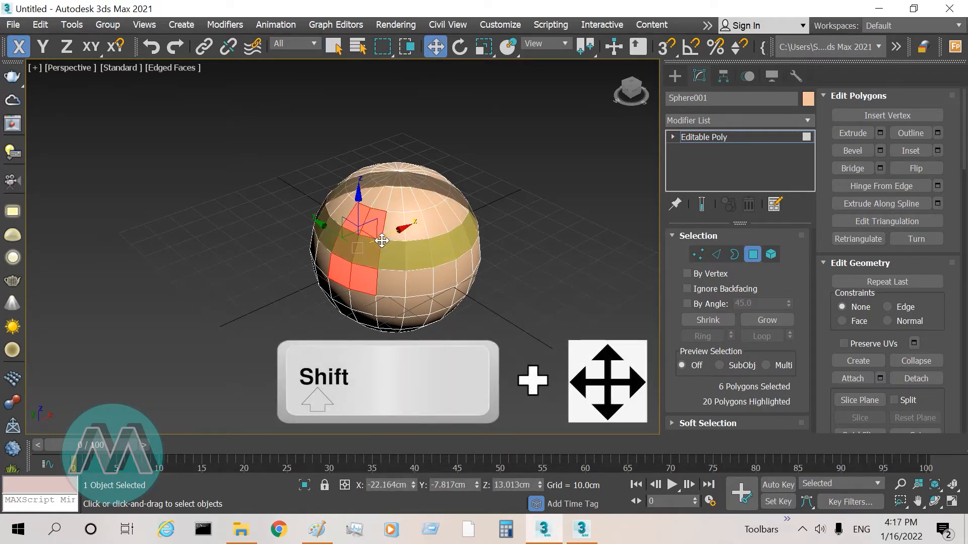
{"action": "left_click_drag", "start_coordinate": [392, 234], "coordinate": [285, 269], "text": "shift"}
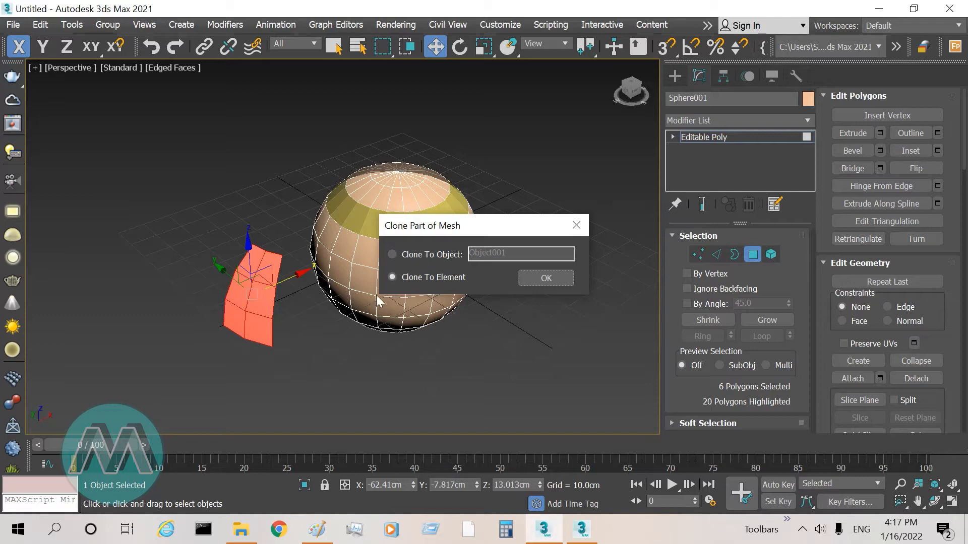
{"action": "left_click", "coordinate": [537, 282]}
{"action": "left_click", "coordinate": [508, 382]}
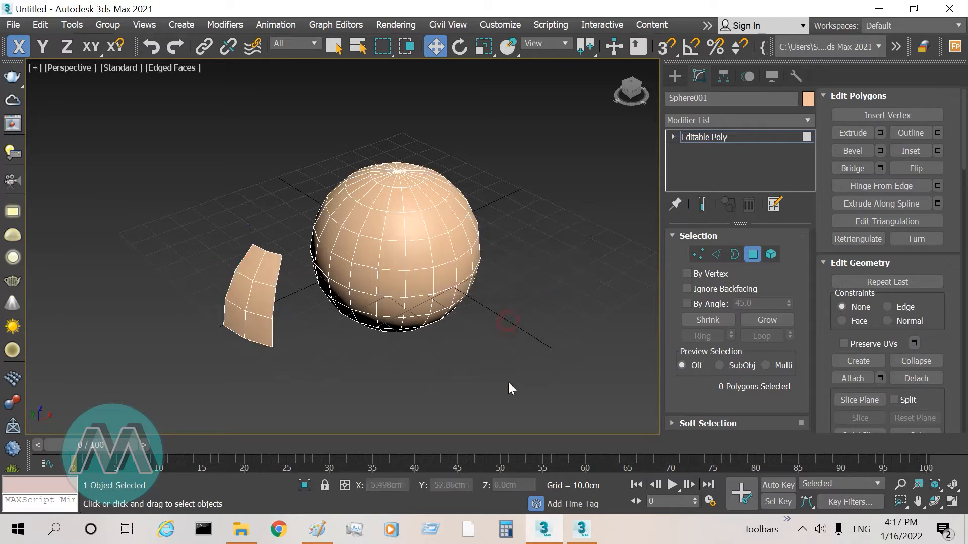
- Switch to 3ds Max 2022, maximize the perspective viewport and convert the sphere to an Editable Poly
{"action": "left_click", "coordinate": [590, 539]}
{"action": "key", "text": "alt+w"}
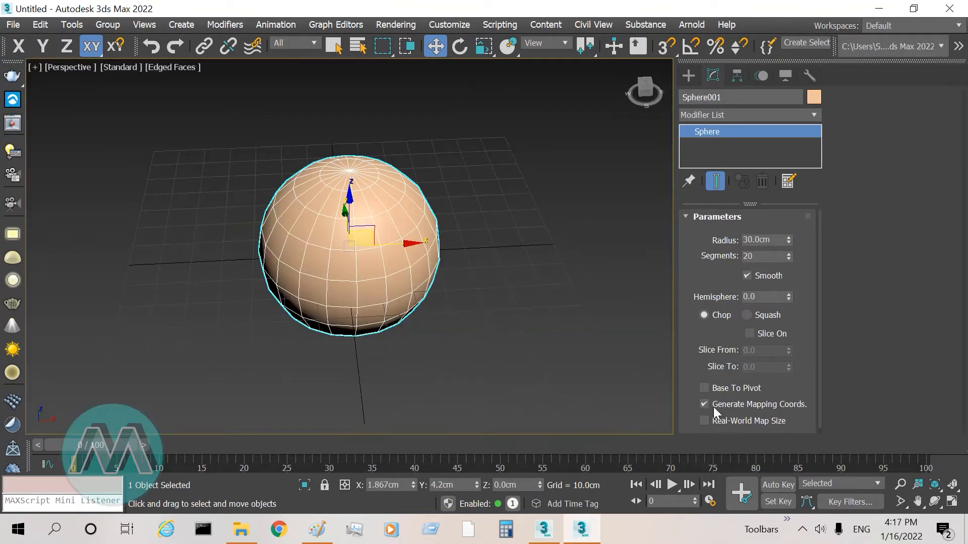
{"action": "left_click", "coordinate": [900, 484]}
{"action": "left_click_drag", "start_coordinate": [432, 232], "coordinate": [386, 239]}
{"action": "key", "text": "w"}
{"action": "right_click", "coordinate": [515, 216]}
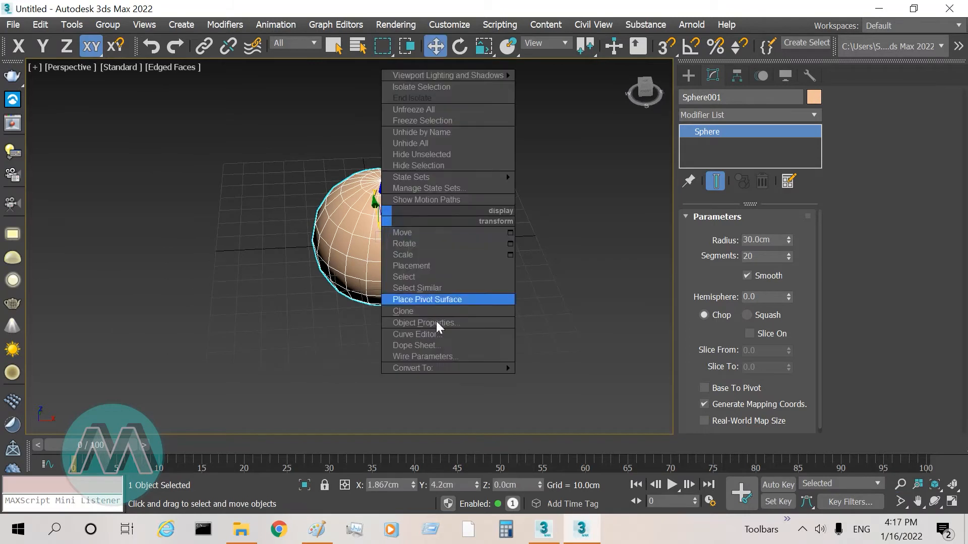
{"action": "mouse_move", "coordinate": [444, 368]}
{"action": "left_click", "coordinate": [538, 384]}
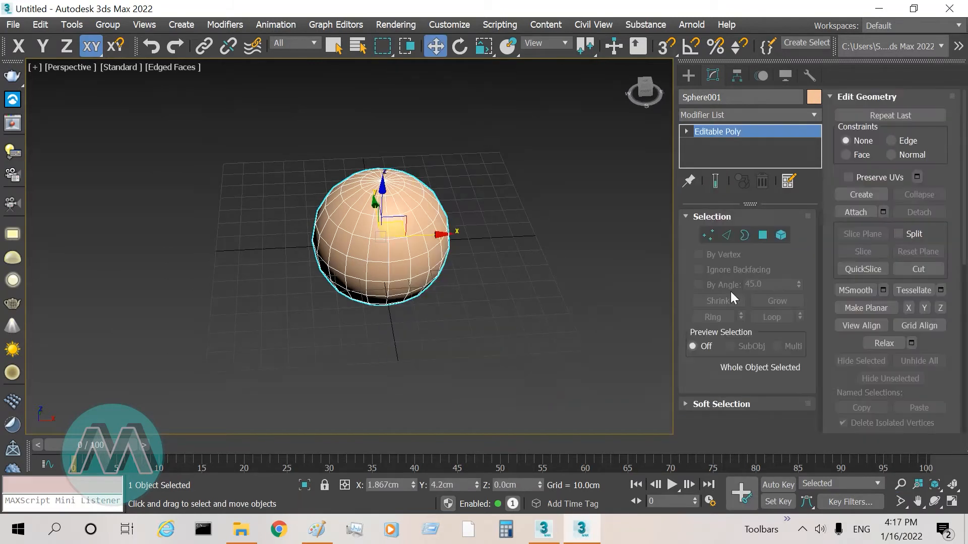
- Enter polygon sub-object mode and select a two-by-two block of polygons on the upper part of the sphere
{"action": "left_click", "coordinate": [763, 235]}
{"action": "left_click", "coordinate": [358, 47]}
{"action": "left_click", "coordinate": [428, 10]}
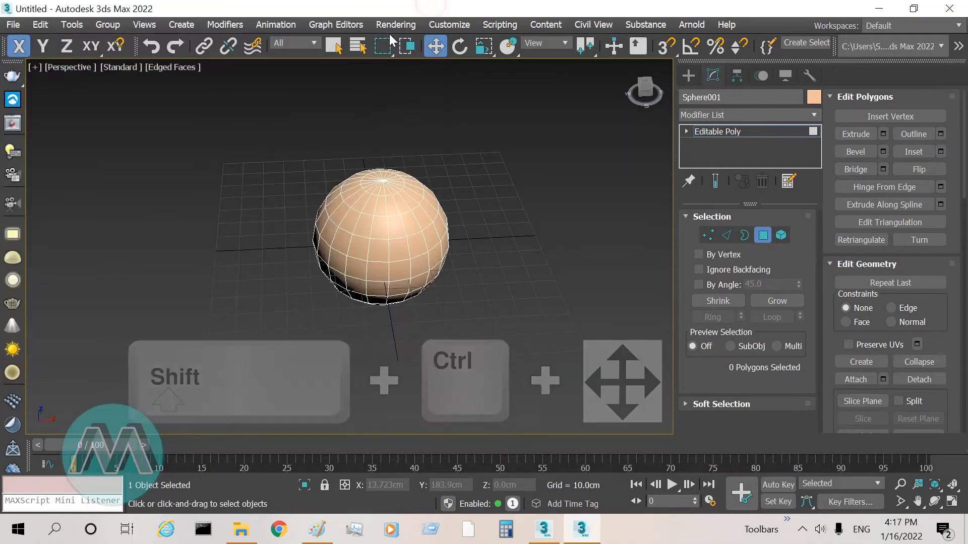
{"action": "scroll", "coordinate": [377, 267], "scroll_direction": "up", "scroll_amount": 3}
{"action": "left_click", "coordinate": [333, 201]}
{"action": "left_click", "coordinate": [359, 204], "text": "ctrl"}
{"action": "left_click", "coordinate": [344, 246], "text": "ctrl"}
{"action": "left_click", "coordinate": [322, 235], "text": "ctrl"}
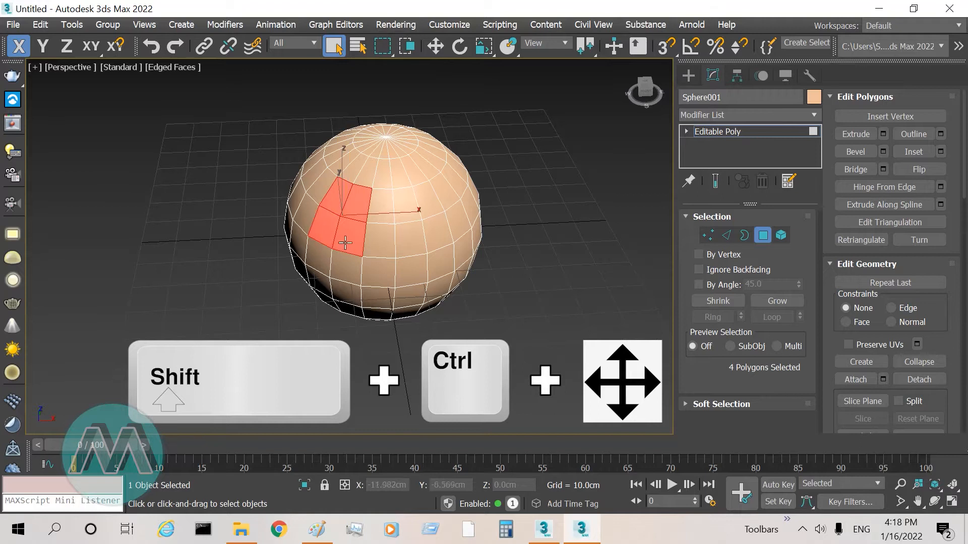
- Clone the four selected polygons as an element, offset about 26 cm along negative X and 30 cm along negative Y
{"action": "key", "text": "w"}
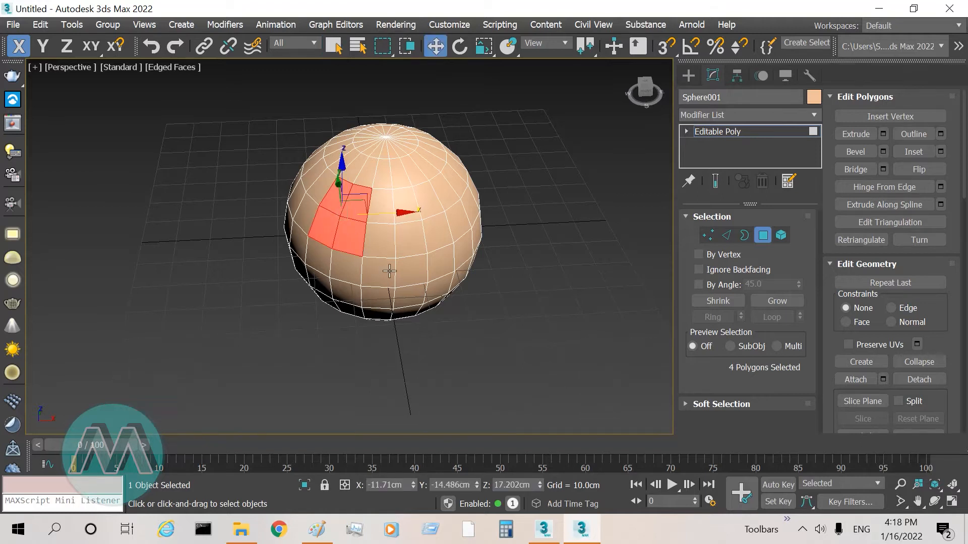
{"action": "middle_click_drag", "start_coordinate": [389, 271], "coordinate": [371, 266], "text": "alt"}
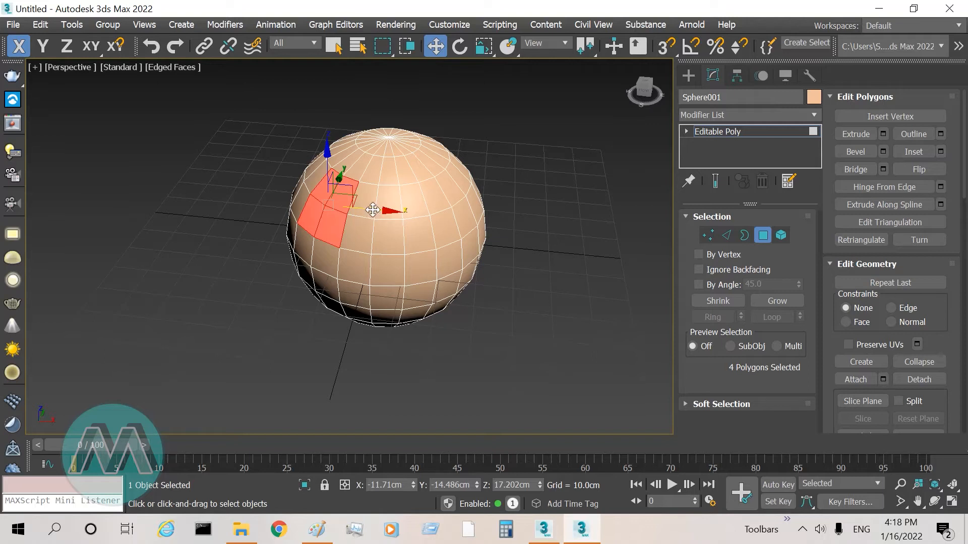
{"action": "left_click_drag", "start_coordinate": [357, 189], "coordinate": [227, 246]}
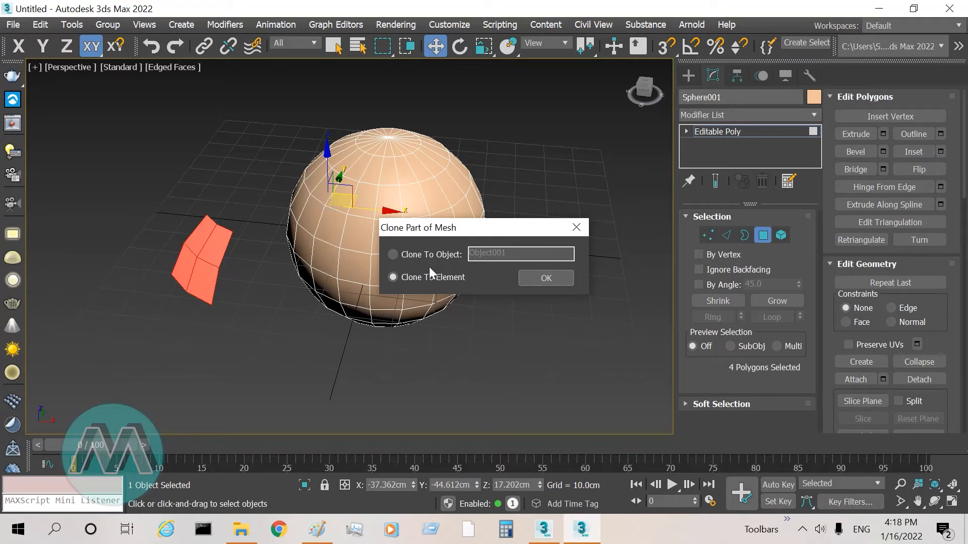
{"action": "left_click", "coordinate": [543, 283]}
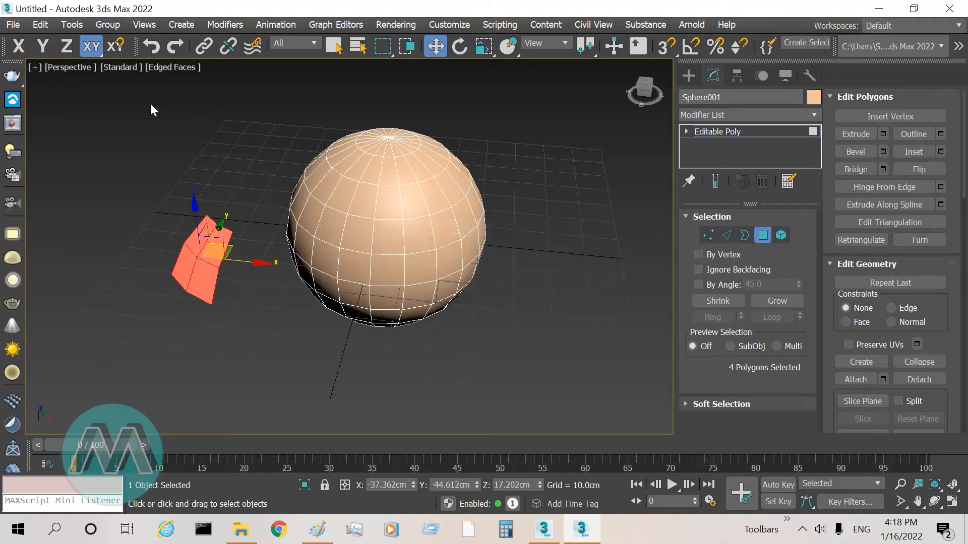
- Undo the polygon clone in 3ds Max 2022, and undo the clone and polygon selections in 3ds Max 2021
{"action": "right_click", "coordinate": [150, 50]}
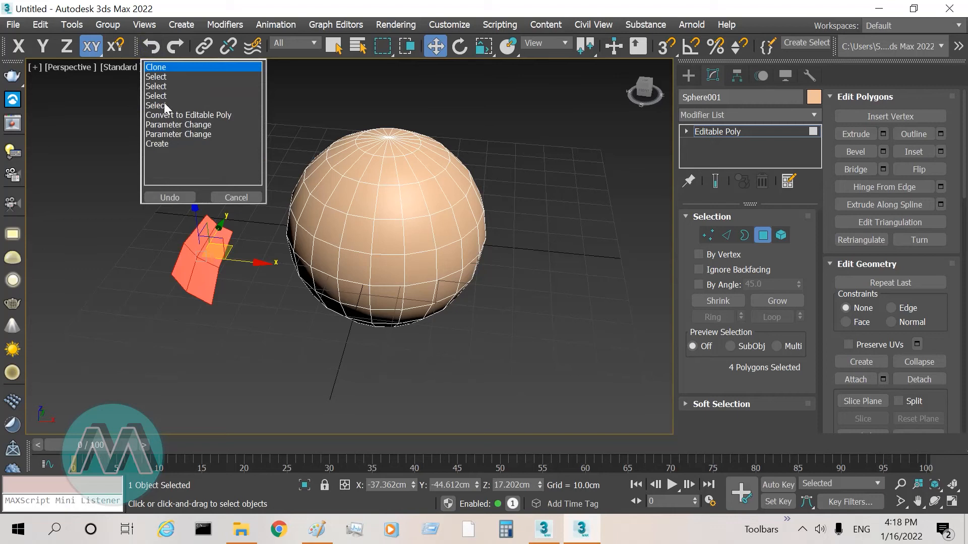
{"action": "left_click", "coordinate": [172, 197]}
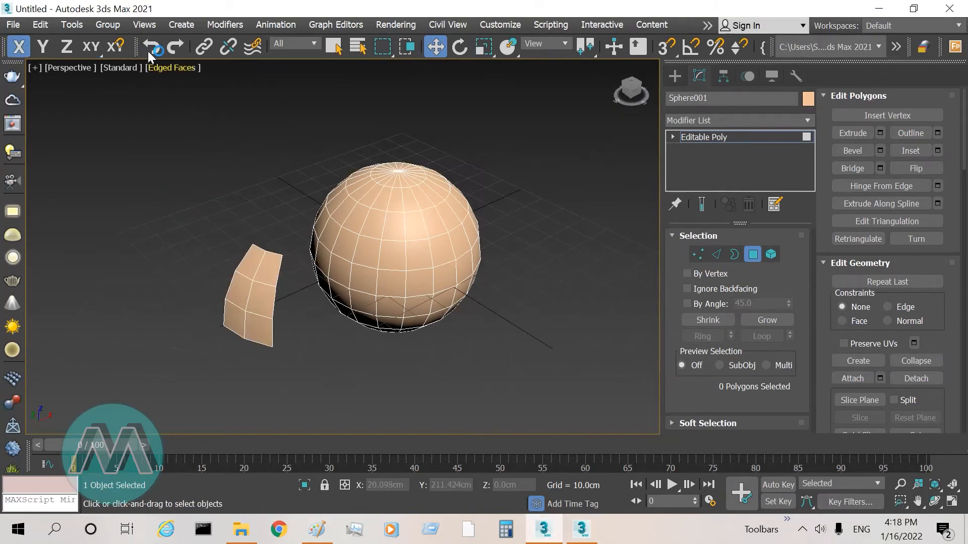
{"action": "right_click", "coordinate": [151, 46]}
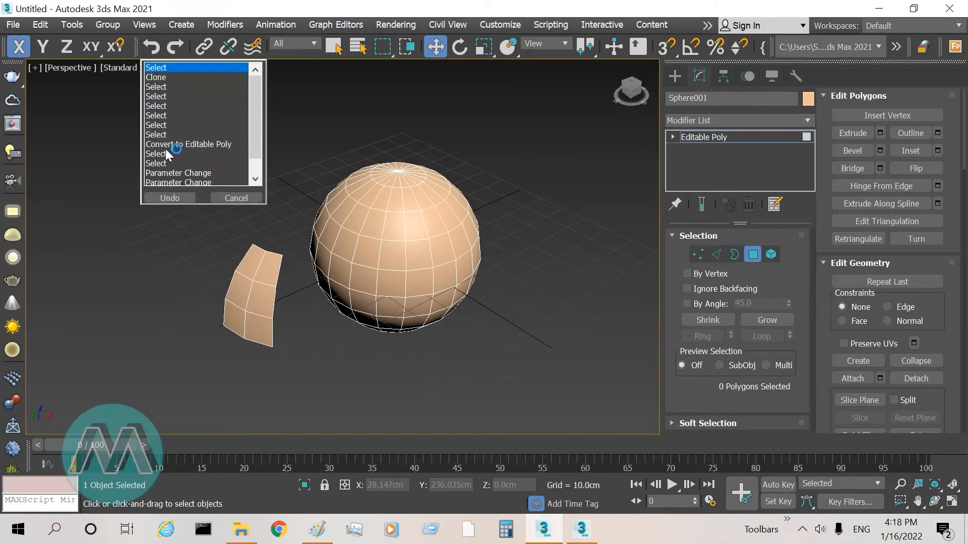
{"action": "left_click", "coordinate": [168, 131]}
{"action": "left_click", "coordinate": [177, 197]}
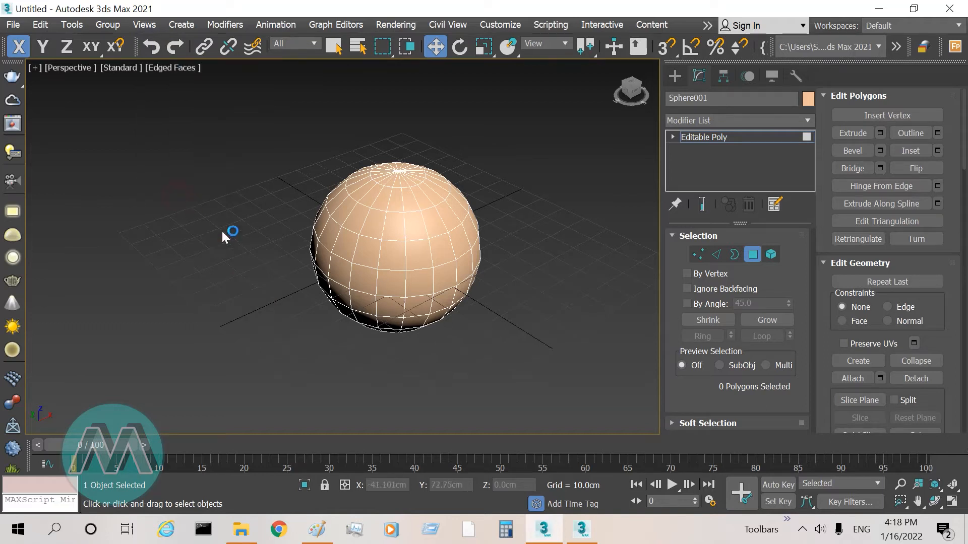
- Select one polygon near the sphere's middle, extend it to the full horizontal polygon loop, and clear the selection
{"action": "left_click", "coordinate": [935, 502]}
{"action": "left_click_drag", "start_coordinate": [443, 296], "coordinate": [456, 299]}
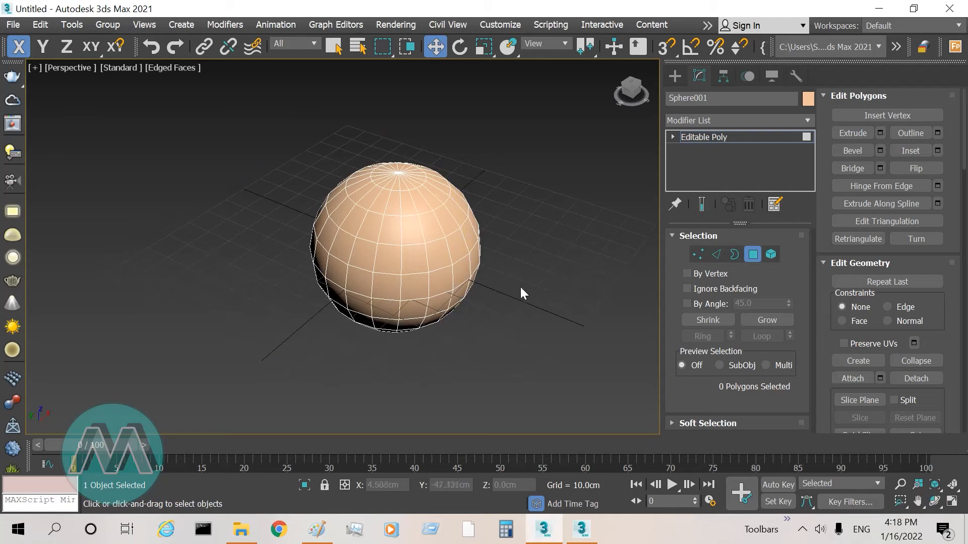
{"action": "left_click", "coordinate": [334, 46]}
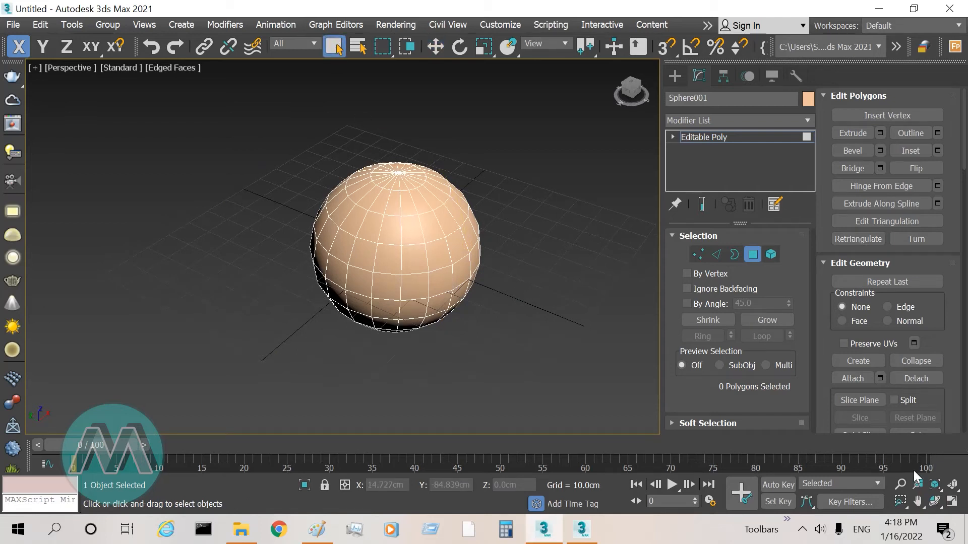
{"action": "left_click", "coordinate": [900, 485]}
{"action": "left_click_drag", "start_coordinate": [439, 248], "coordinate": [443, 227]}
{"action": "right_click", "coordinate": [443, 227]}
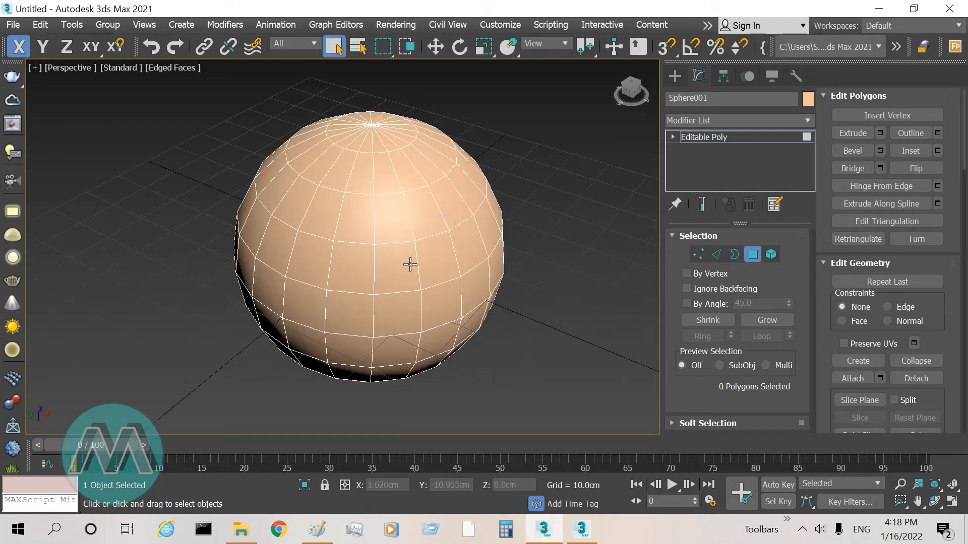
{"action": "left_click", "coordinate": [398, 267]}
{"action": "key", "text": "shift"}
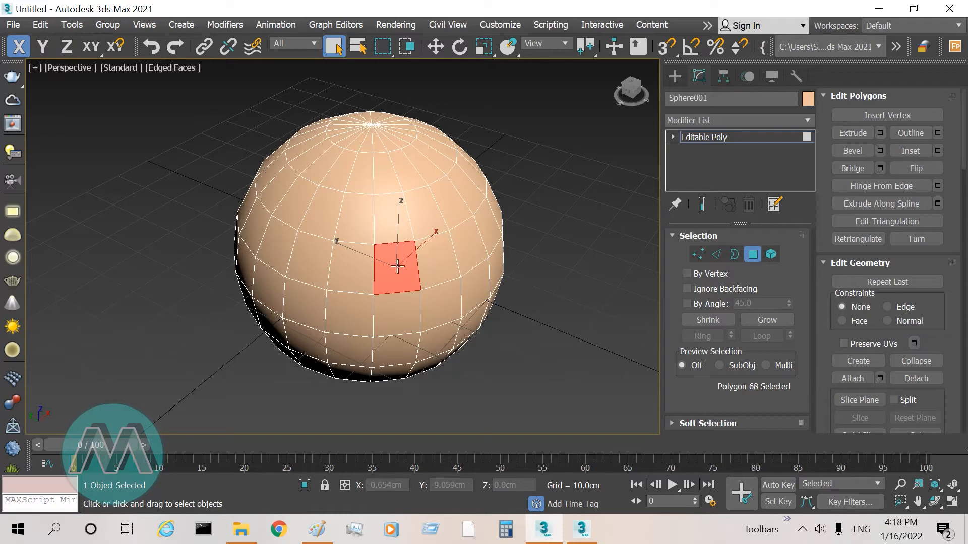
{"action": "left_click", "coordinate": [434, 262], "text": "shift"}
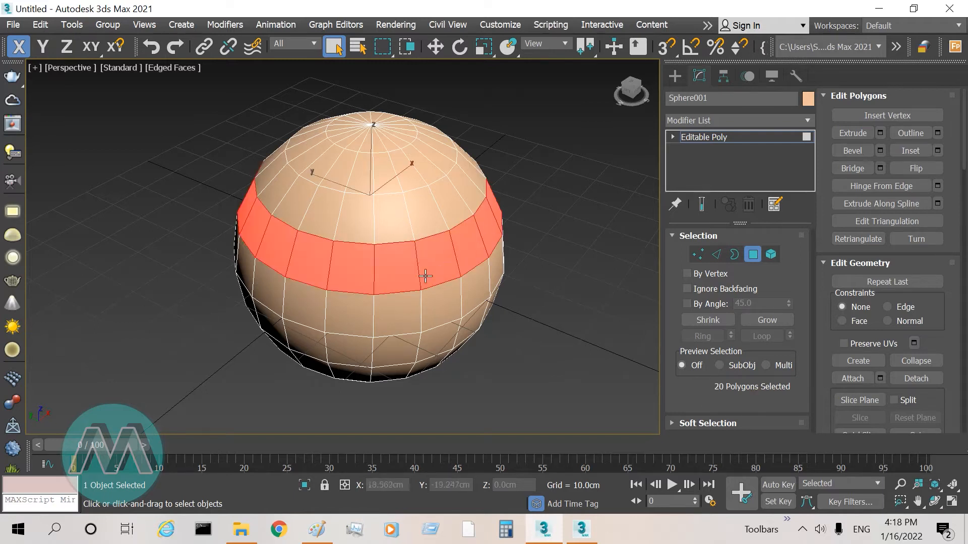
{"action": "left_click", "coordinate": [549, 329]}
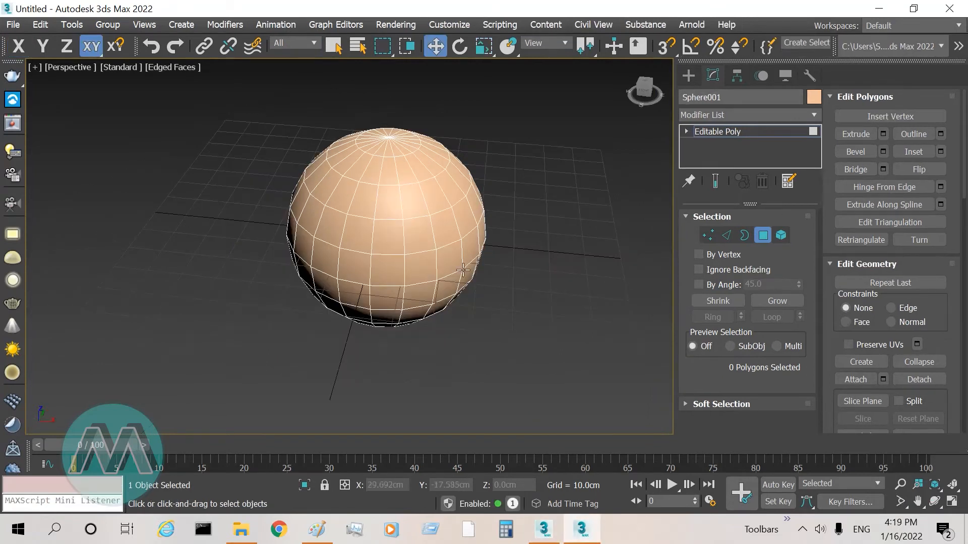
- Using the Select tool, extend one polygon on the sphere's middle to its full horizontal polygon loop, and clear the selection
{"action": "left_click", "coordinate": [418, 239]}
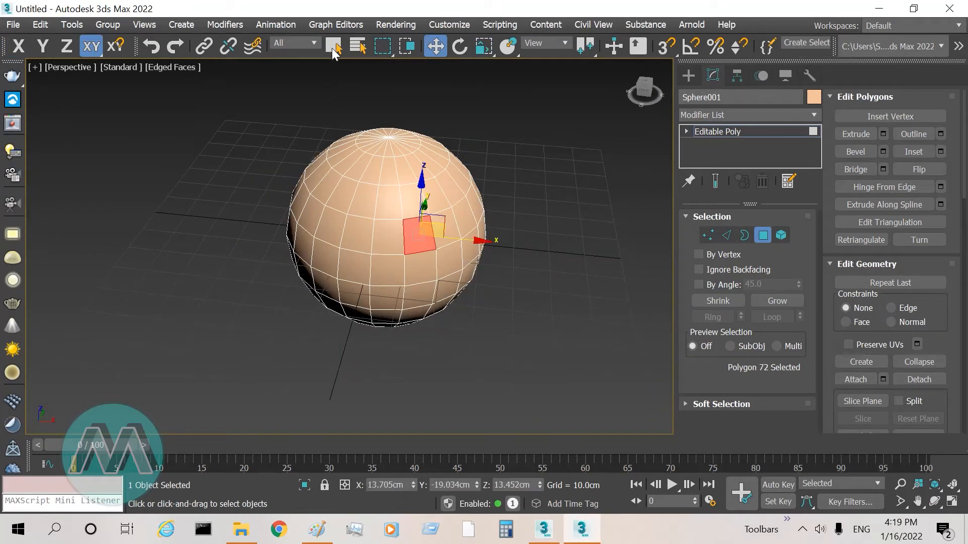
{"action": "left_click", "coordinate": [900, 484]}
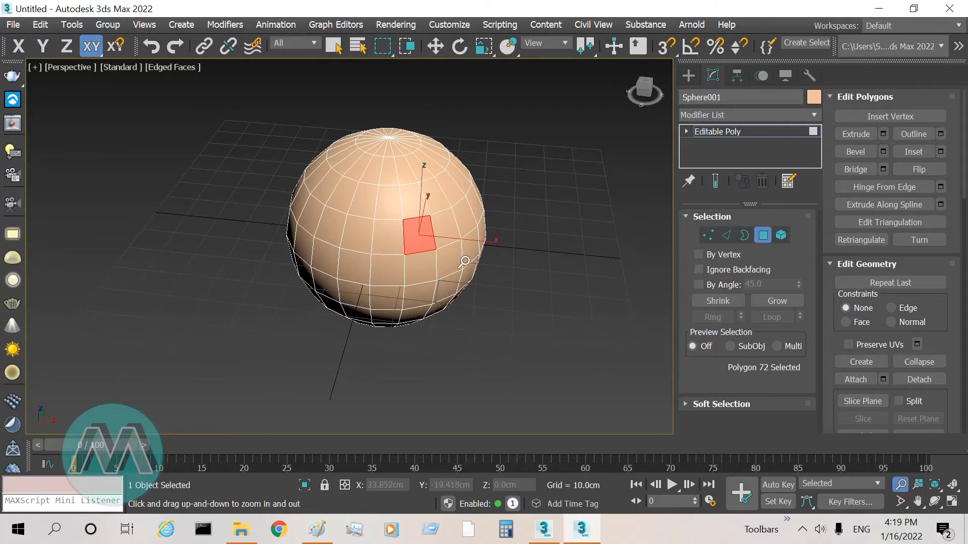
{"action": "scroll", "coordinate": [399, 172], "scroll_direction": "up", "scroll_amount": 3}
{"action": "key", "text": "q"}
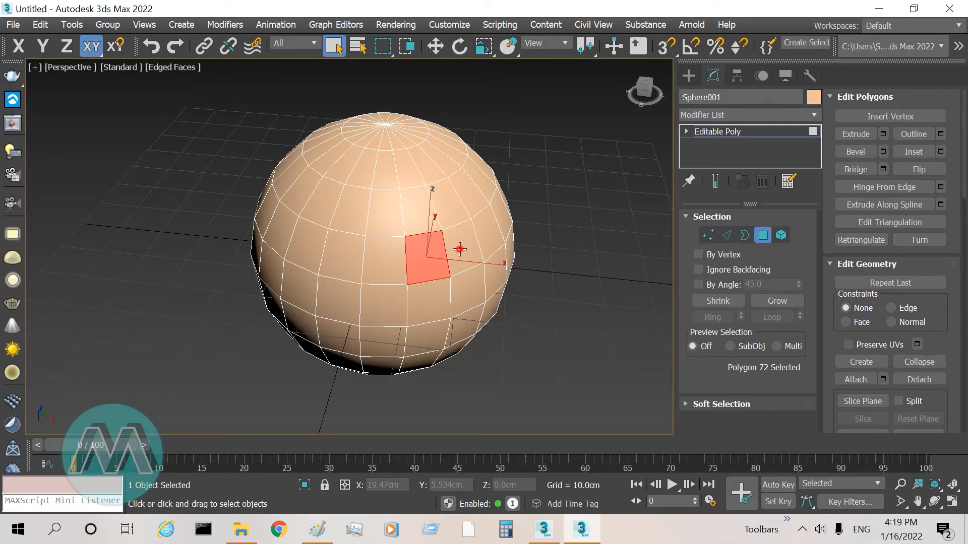
{"action": "left_click", "coordinate": [459, 249], "text": "shift"}
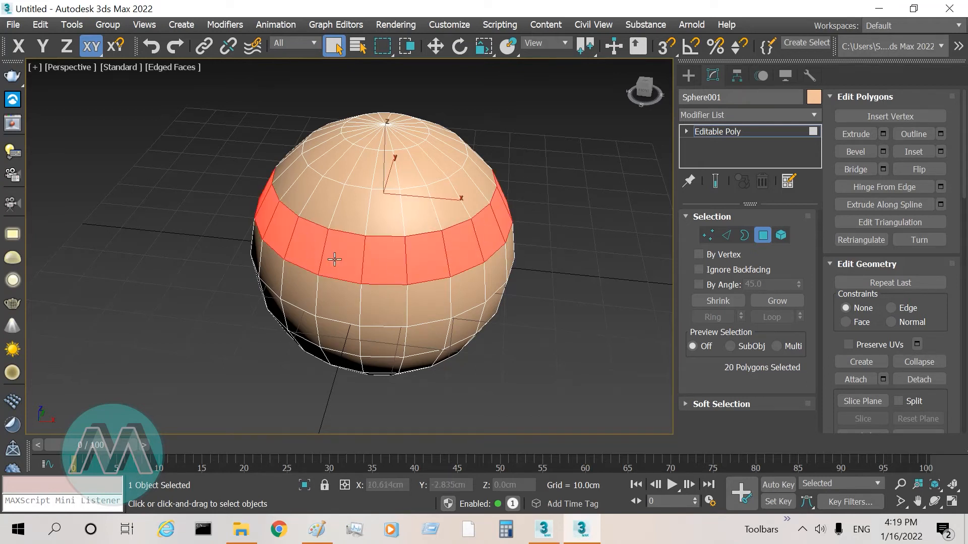
{"action": "left_click", "coordinate": [552, 253]}
- Switch to 3ds Max 2021 and select a two-by-two block of polygons around the middle of the sphere
{"action": "key", "text": "alt+w"}
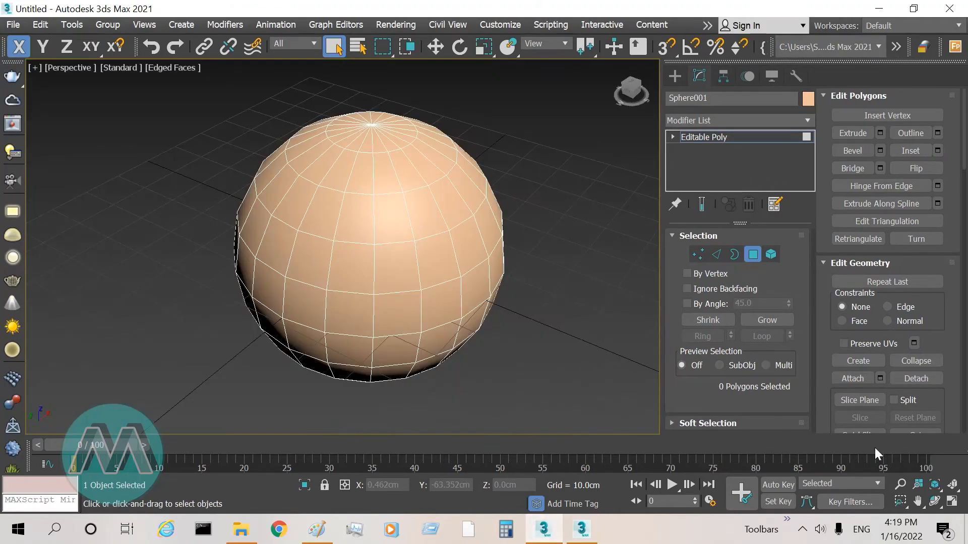
{"action": "left_click", "coordinate": [901, 485]}
{"action": "left_click_drag", "start_coordinate": [377, 247], "coordinate": [341, 302]}
{"action": "left_click_drag", "start_coordinate": [404, 276], "coordinate": [406, 253]}
{"action": "right_click", "coordinate": [406, 253]}
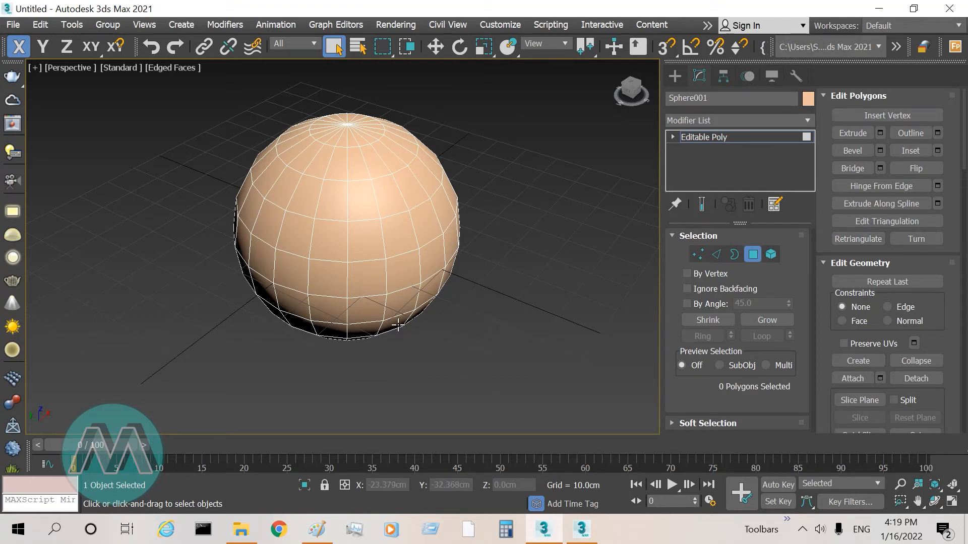
{"action": "left_click", "coordinate": [367, 240]}
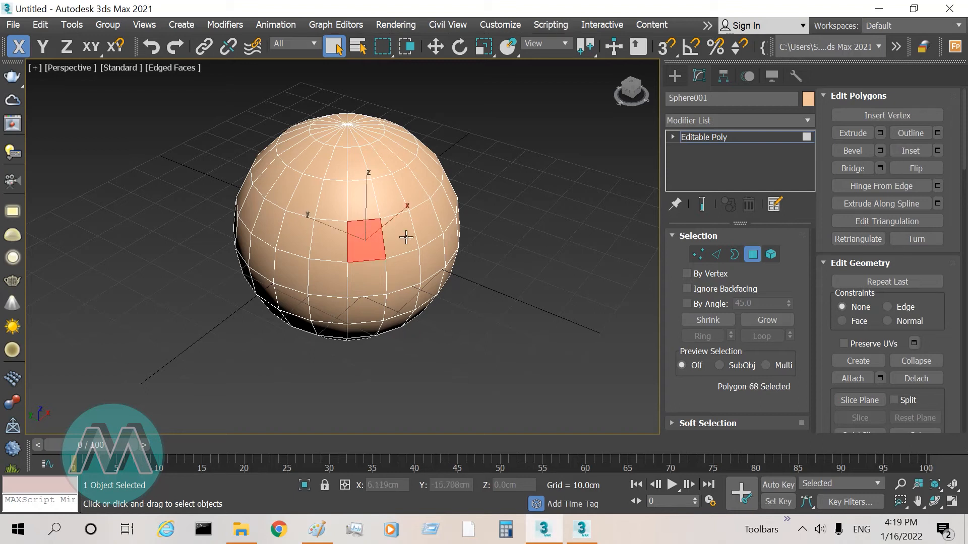
{"action": "left_click", "coordinate": [406, 234], "text": "ctrl"}
{"action": "left_click", "coordinate": [406, 275], "text": "ctrl"}
{"action": "left_click", "coordinate": [368, 279], "text": "ctrl"}
{"action": "middle_click_drag", "start_coordinate": [370, 281], "coordinate": [410, 266], "text": "alt"}
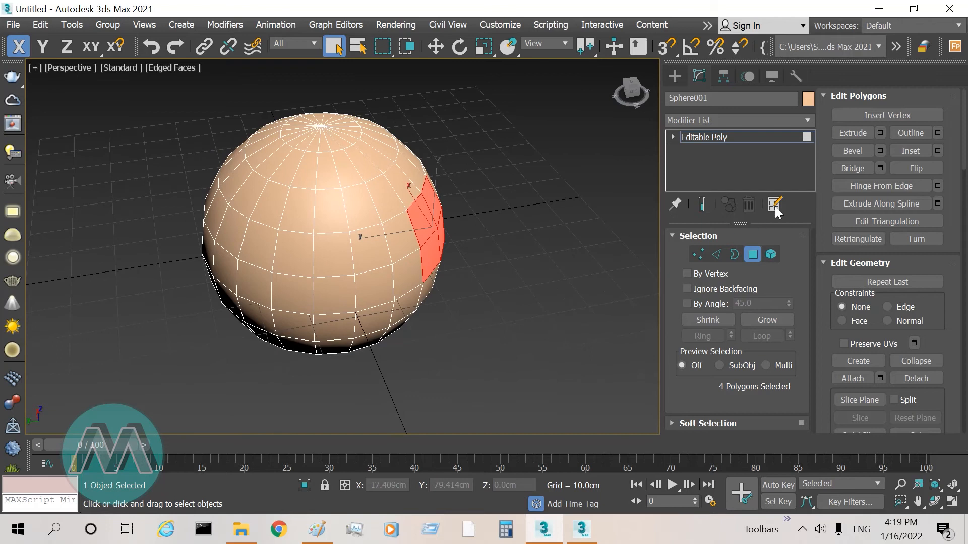
- Extrude the four selected polygons inward through the sphere until they come out on the opposite side, and end the Extrude command
{"action": "left_click", "coordinate": [850, 133]}
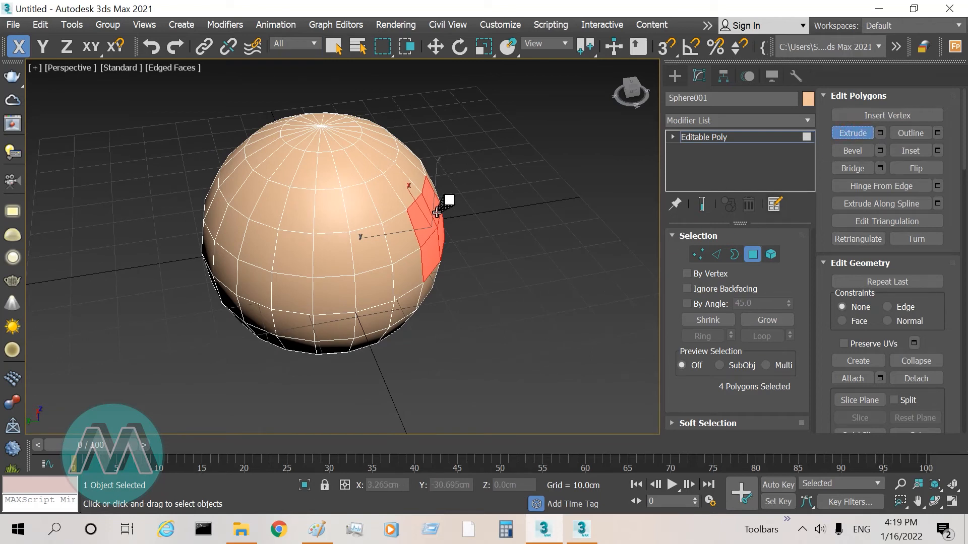
{"action": "left_click_drag", "start_coordinate": [443, 205], "coordinate": [442, 242]}
{"action": "left_click_drag", "start_coordinate": [433, 404], "coordinate": [487, 521]}
{"action": "middle_click_drag", "start_coordinate": [162, 343], "coordinate": [183, 345], "text": "alt"}
{"action": "scroll", "coordinate": [202, 350], "scroll_direction": "up", "scroll_amount": 3}
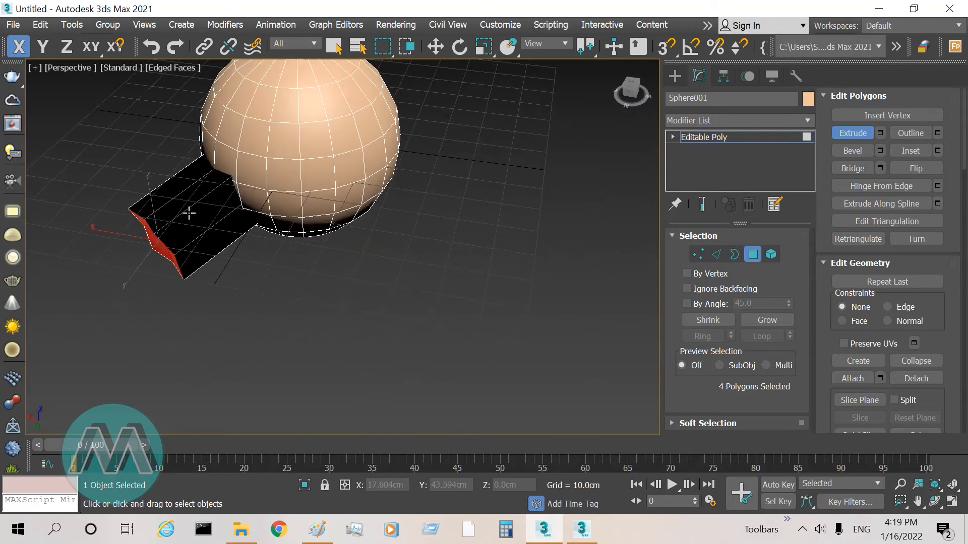
{"action": "scroll", "coordinate": [171, 197], "scroll_direction": "up", "scroll_amount": 1}
{"action": "right_click", "coordinate": [258, 285]}
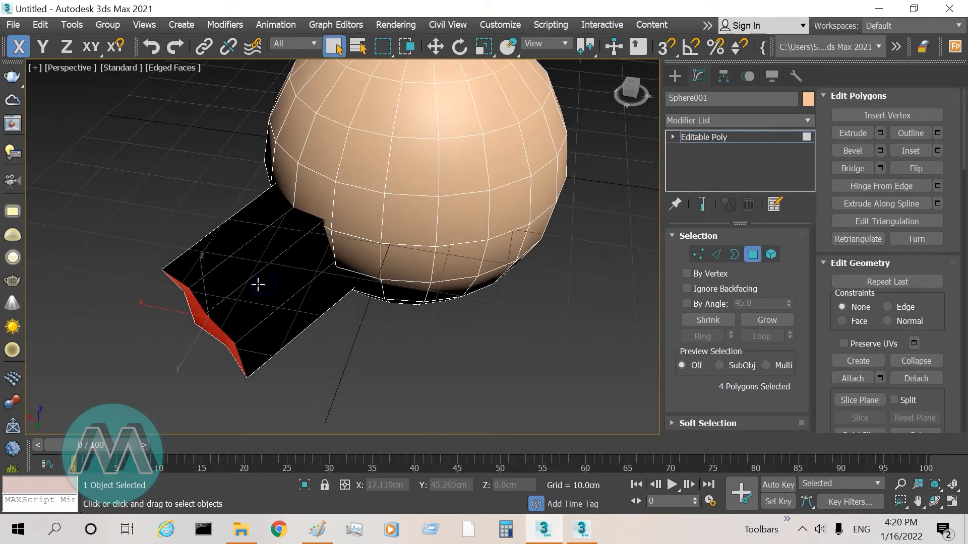
- Examine the extruded section's geometry and face shading in wireframe and edged-faces display, including the opening in the sphere
{"action": "scroll", "coordinate": [174, 229], "scroll_direction": "up", "scroll_amount": 3}
{"action": "scroll", "coordinate": [168, 244], "scroll_direction": "up", "scroll_amount": 2}
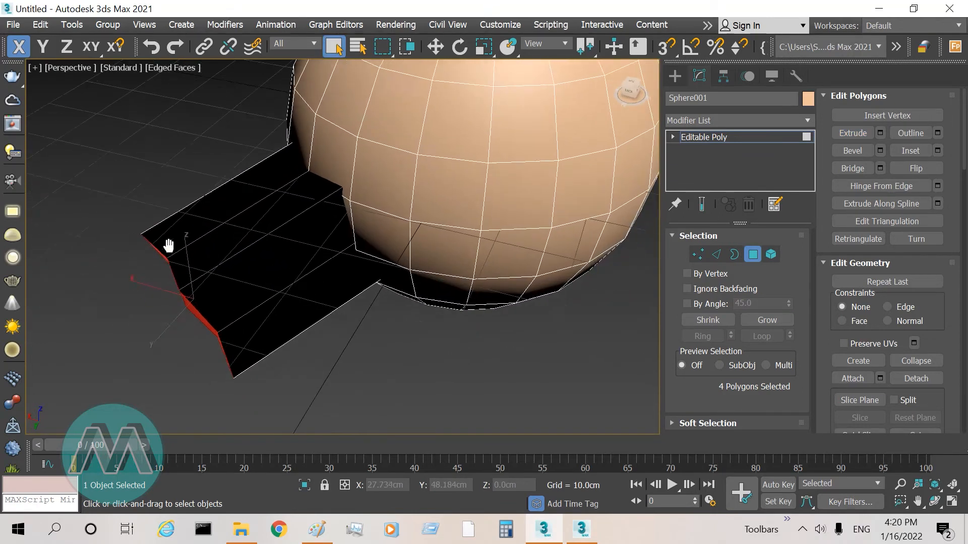
{"action": "key", "text": "F3"}
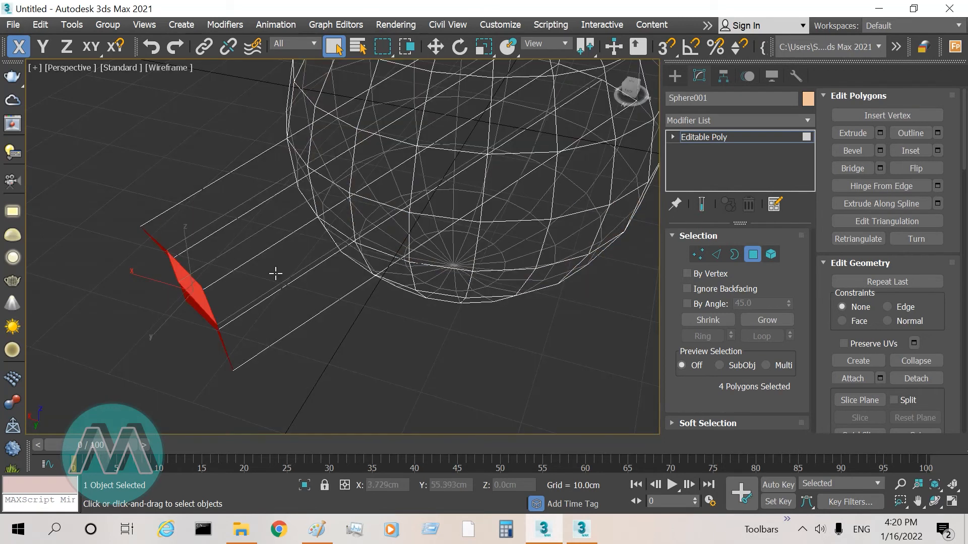
{"action": "key", "text": "F3"}
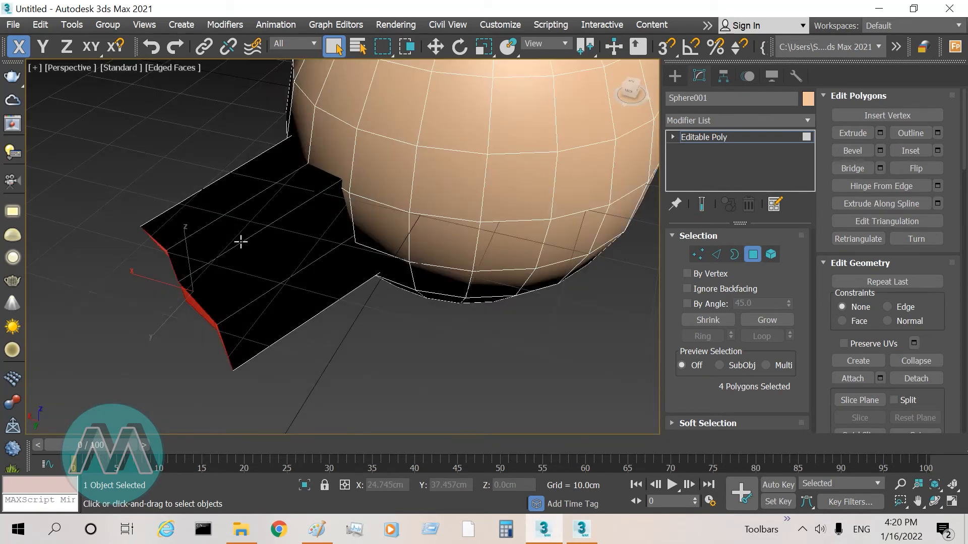
{"action": "middle_click_drag", "start_coordinate": [303, 289], "coordinate": [340, 245], "text": "alt"}
{"action": "mouse_move", "coordinate": [417, 274]}
{"action": "middle_mouse_down", "text": "alt"}
{"action": "mouse_move", "coordinate": [400, 272]}
{"action": "mouse_move", "coordinate": [422, 276]}
{"action": "middle_mouse_up", "text": "alt"}
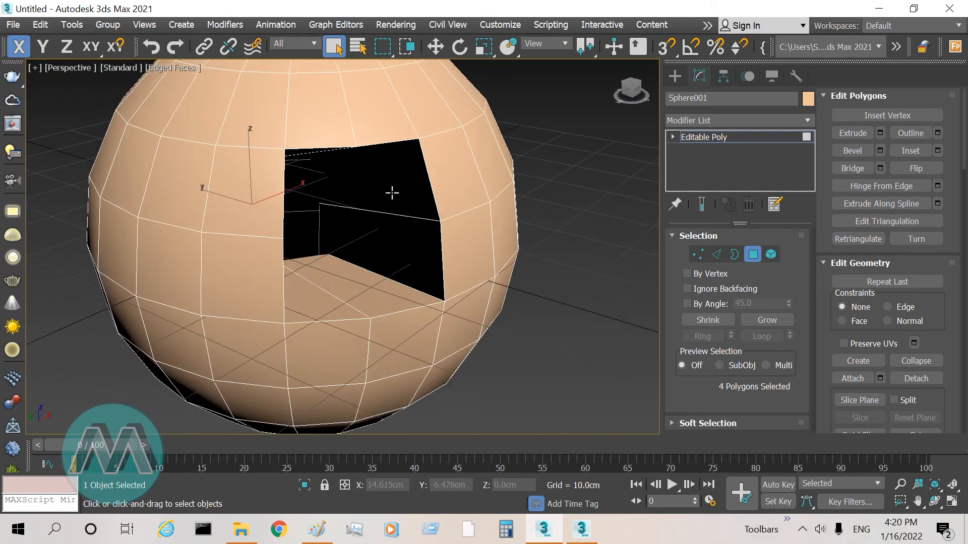
- Inspect the inner walls of the extruded tunnel by selecting individual polygons on them, and clear the selection
{"action": "left_click", "coordinate": [394, 196]}
{"action": "left_click", "coordinate": [394, 241]}
{"action": "left_click", "coordinate": [366, 280]}
{"action": "left_click", "coordinate": [314, 300]}
{"action": "scroll", "coordinate": [352, 229], "scroll_direction": "down", "scroll_amount": 3}
{"action": "middle_click_drag", "start_coordinate": [238, 232], "coordinate": [258, 248], "text": "alt"}
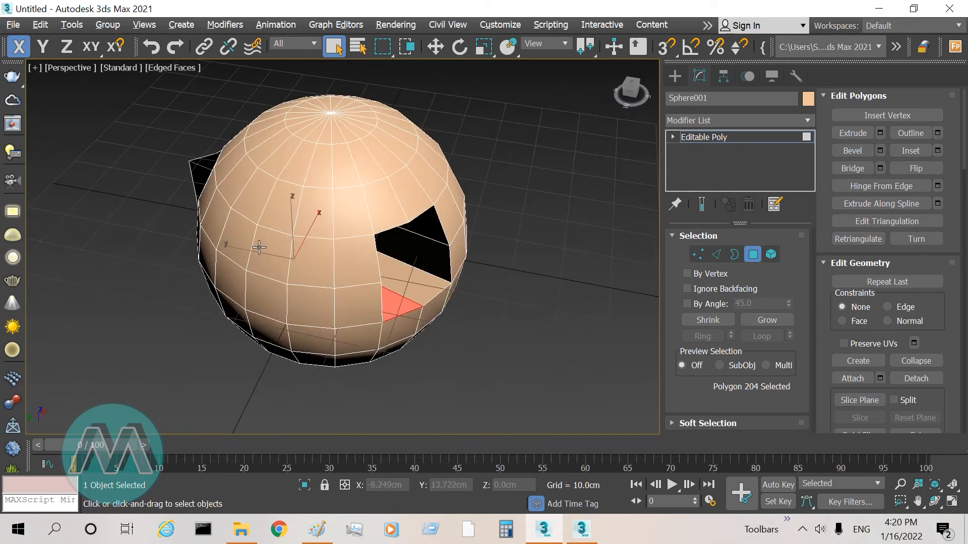
{"action": "left_click", "coordinate": [523, 317]}
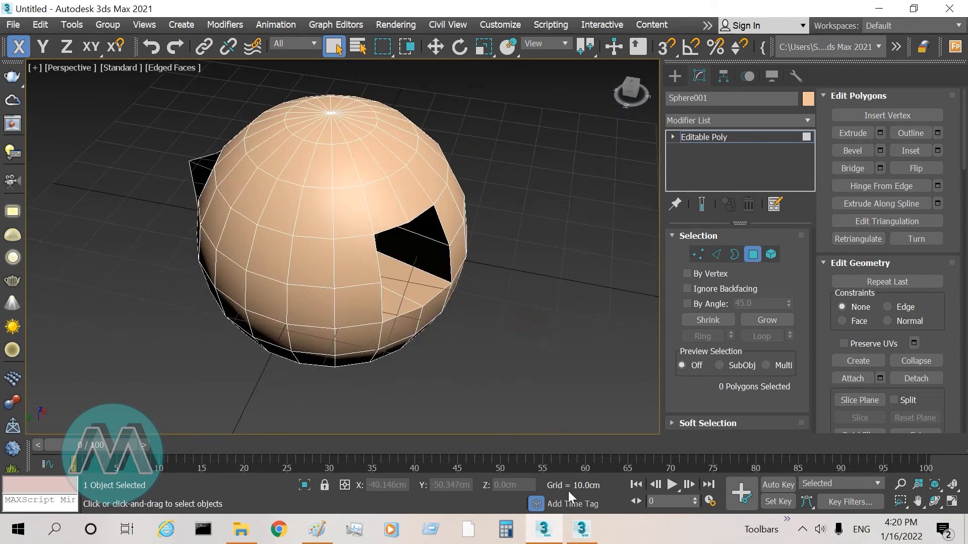
- Switch to 3ds Max 2022 and select a two-by-two block of polygons on one side of the sphere's middle with the Select tool
{"action": "left_click", "coordinate": [582, 530]}
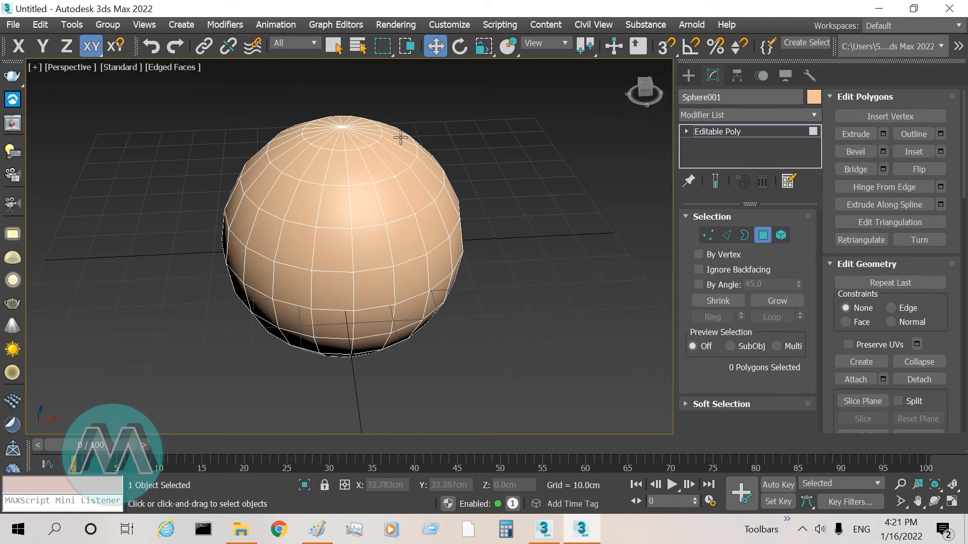
{"action": "left_click", "coordinate": [333, 46]}
{"action": "left_click", "coordinate": [429, 227]}
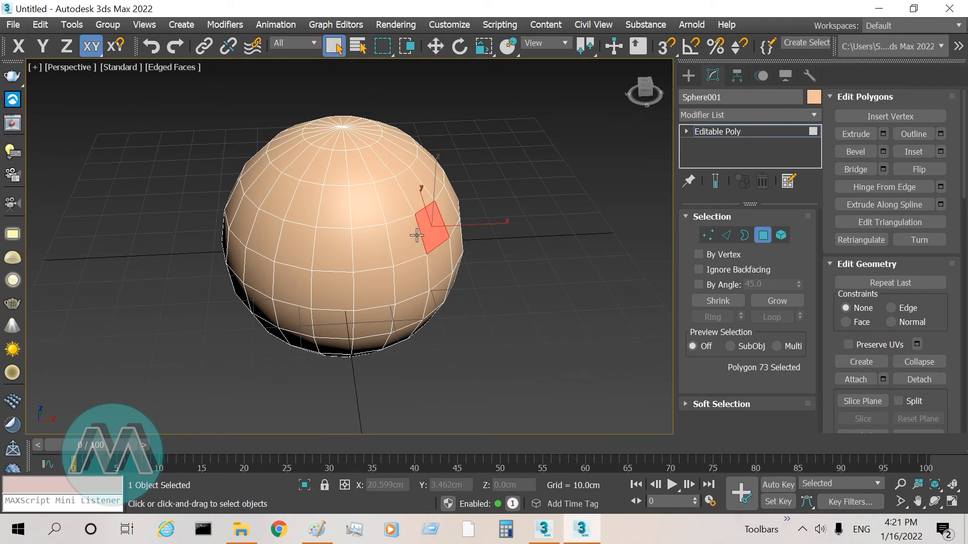
{"action": "left_click", "coordinate": [414, 235], "text": "ctrl"}
{"action": "left_click", "coordinate": [410, 274], "text": "ctrl"}
{"action": "left_click", "coordinate": [436, 272], "text": "ctrl"}
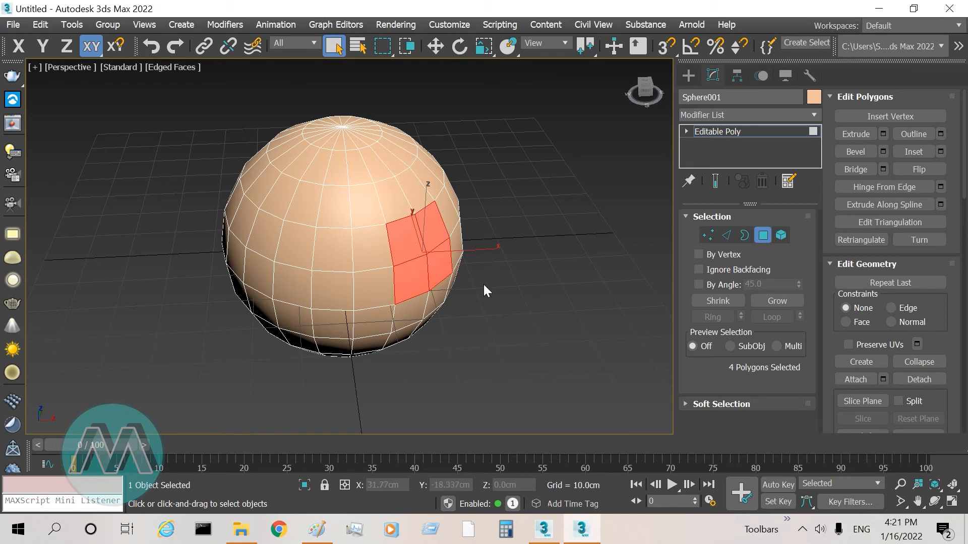
- Extrude the four selected polygons with the Move tool straight through the sphere to cut an opening out the opposite side
{"action": "key", "text": "w"}
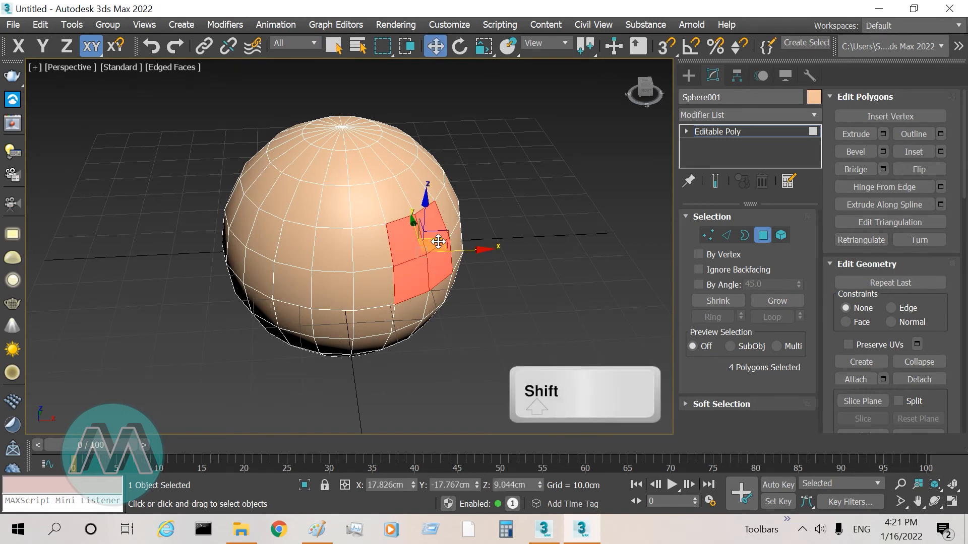
{"action": "left_click_drag", "start_coordinate": [438, 242], "coordinate": [197, 143], "text": "shift"}
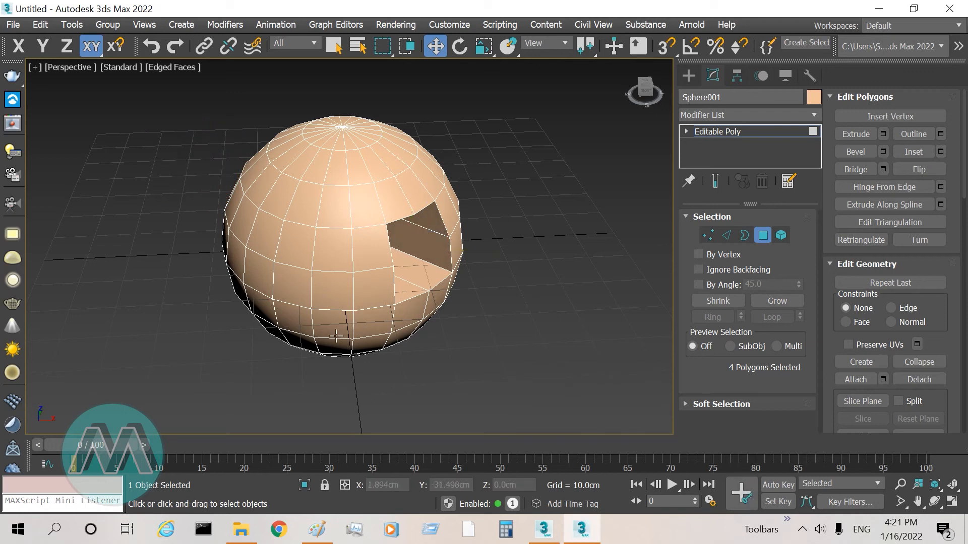
{"action": "middle_click_drag", "start_coordinate": [244, 319], "coordinate": [356, 301], "text": "alt"}
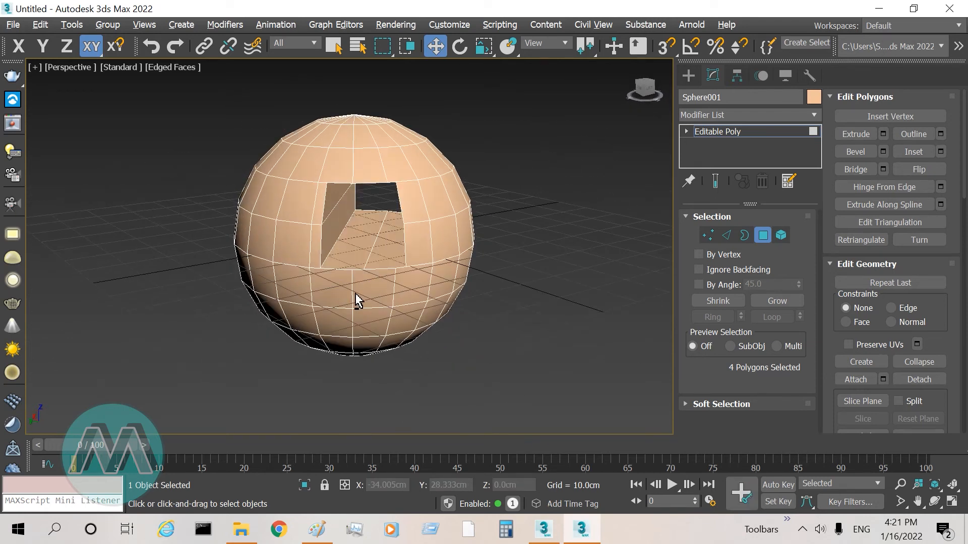
{"action": "scroll", "coordinate": [342, 218], "scroll_direction": "up", "scroll_amount": 3}
{"action": "mouse_move", "coordinate": [367, 269]}
{"action": "middle_mouse_down", "text": "alt"}
{"action": "mouse_move", "coordinate": [364, 249]}
{"action": "mouse_move", "coordinate": [360, 267]}
{"action": "middle_mouse_up", "text": "alt"}
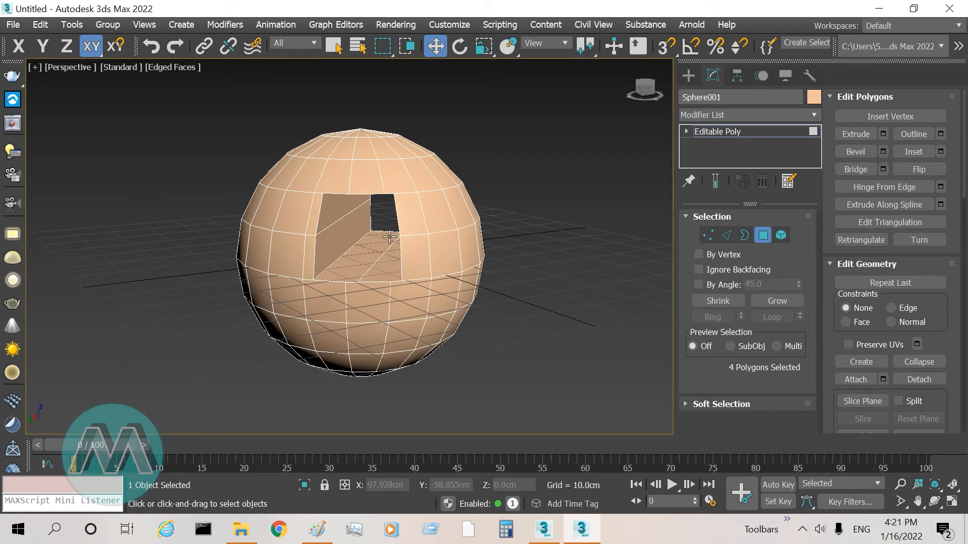
{"action": "middle_click_drag", "start_coordinate": [459, 312], "coordinate": [288, 315], "text": "alt"}
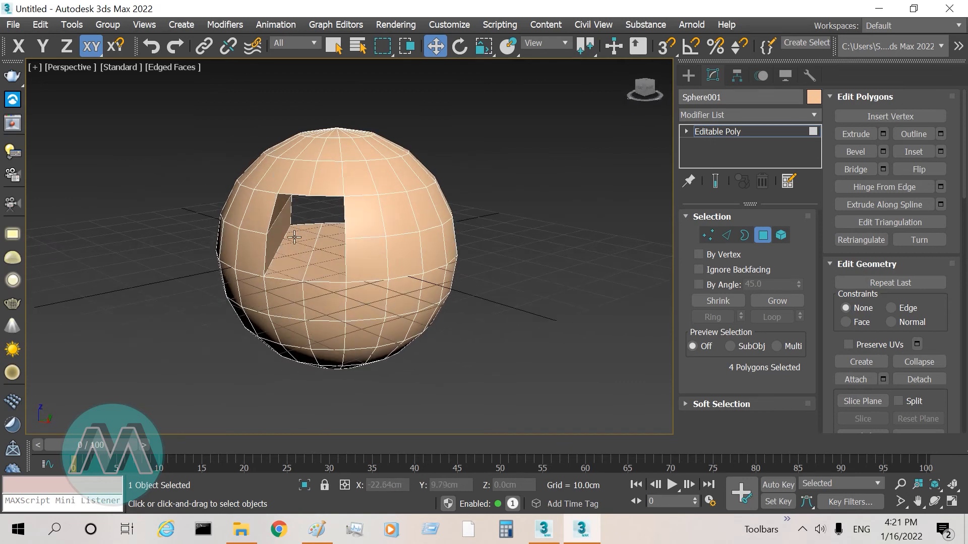
{"action": "middle_click_drag", "start_coordinate": [281, 311], "coordinate": [384, 223], "text": "alt"}
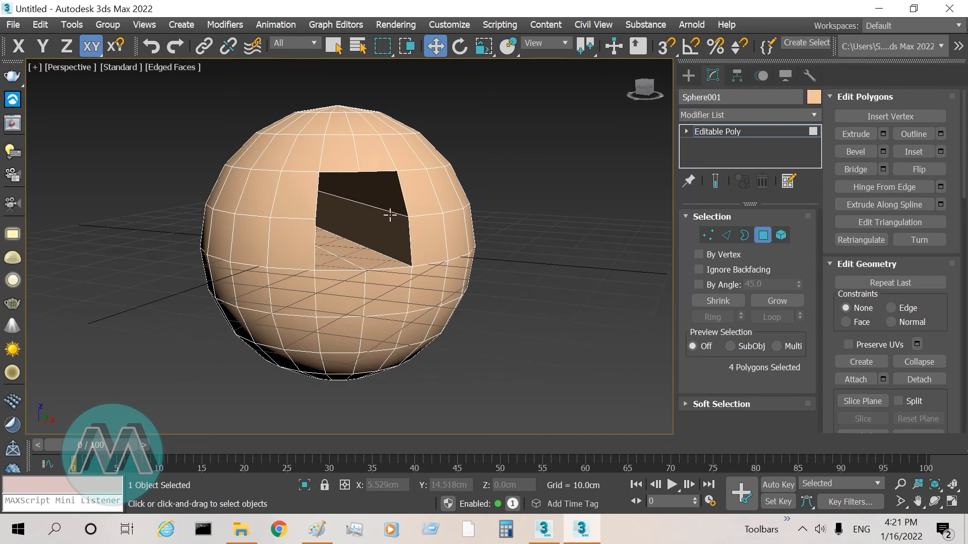
{"action": "key", "text": "alt+w"}
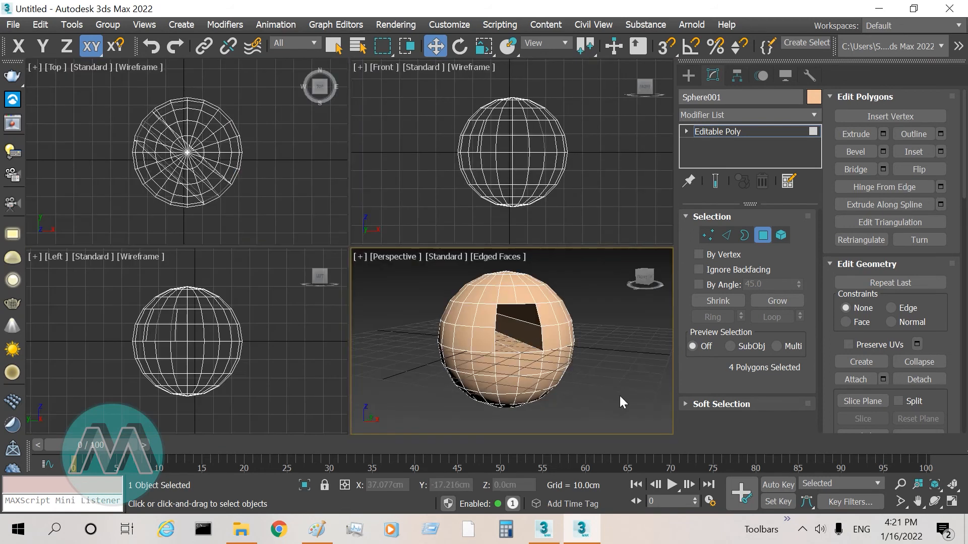
{"action": "key", "text": "alt+w"}
{"action": "key", "text": "alt+w"}
{"action": "key", "text": "alt+w"}
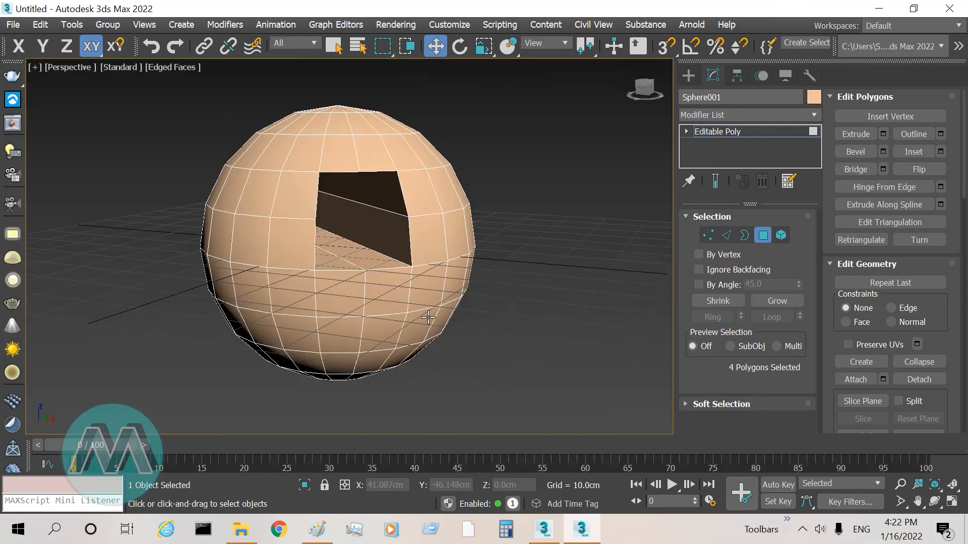
{"action": "key", "text": "alt+w"}
{"action": "right_click", "coordinate": [266, 140]}
{"action": "key", "text": "alt+w"}
{"action": "key", "text": "alt+w"}
{"action": "right_click", "coordinate": [218, 320]}
{"action": "key", "text": "alt+w"}
{"action": "key", "text": "alt+w"}
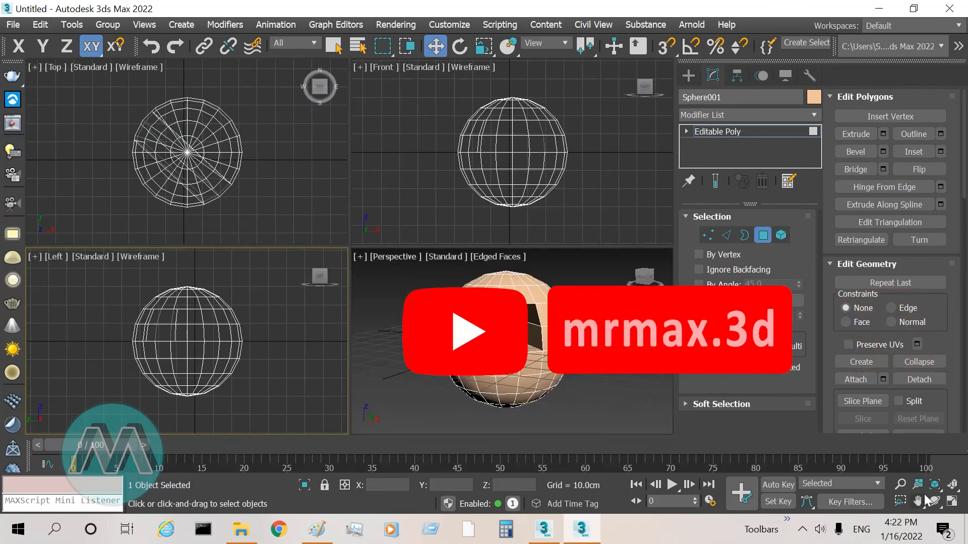
{"action": "left_click", "coordinate": [919, 485]}
{"action": "left_click_drag", "start_coordinate": [590, 282], "coordinate": [492, 307]}
{"action": "right_click", "coordinate": [438, 169]}
{"action": "key", "text": "alt+w"}
{"action": "key", "text": "alt+w"}
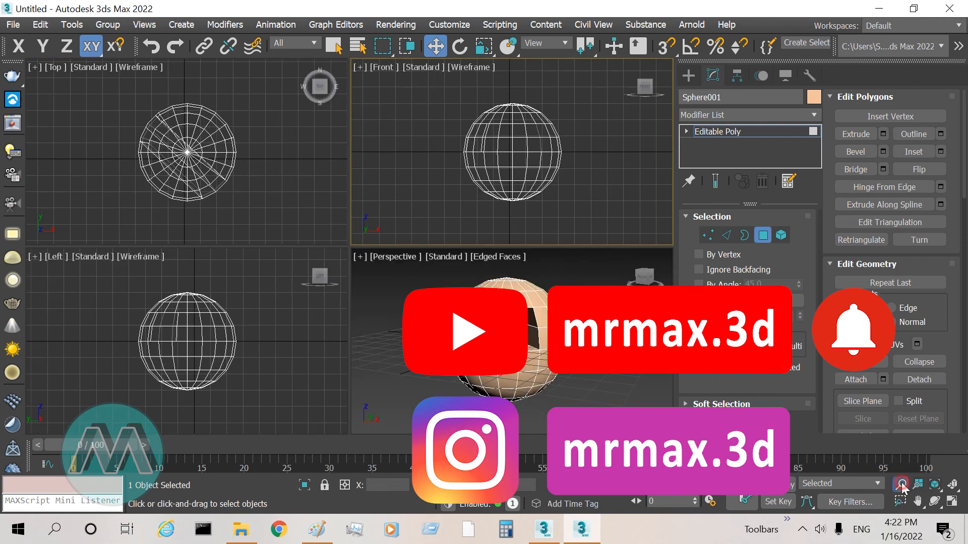